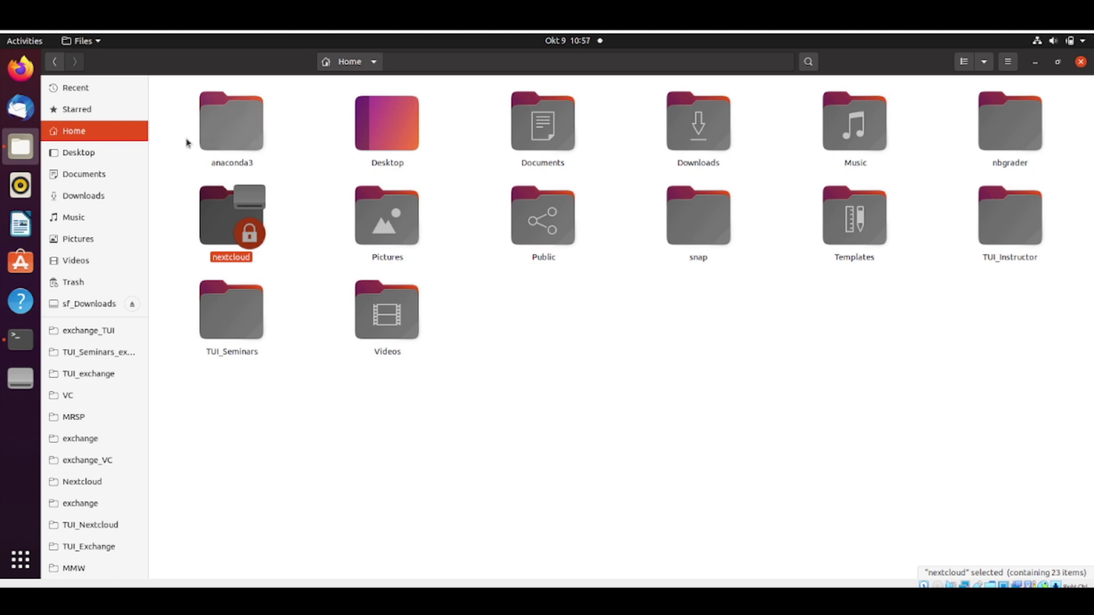
Create a folder named ADSP_Seminars_Work in the Home directory
right_click(567, 359)
click(599, 365)
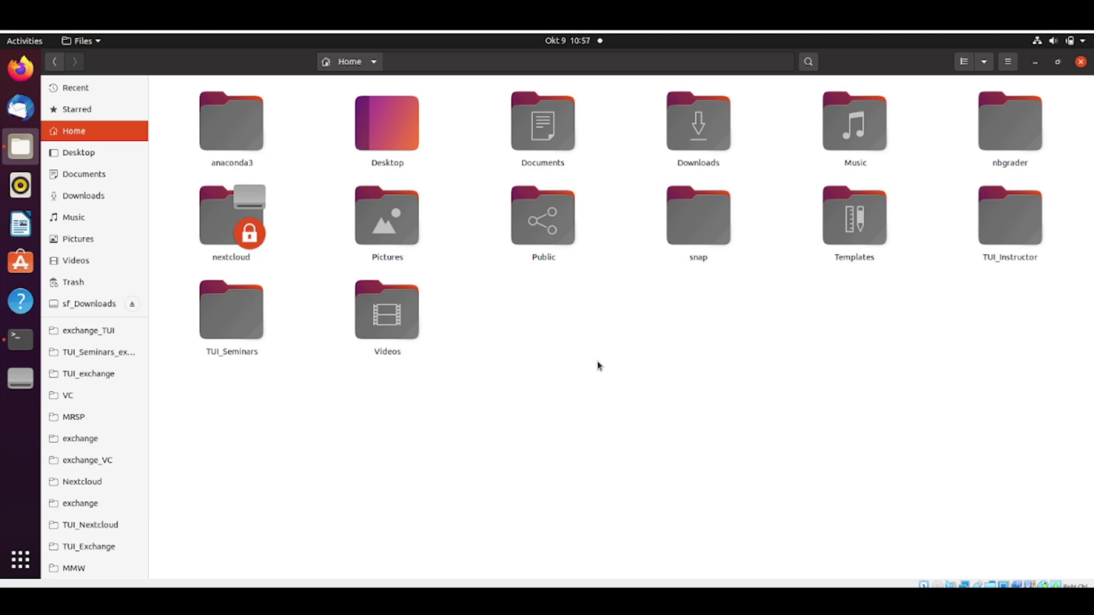
right_click(518, 338)
click(559, 356)
text(A)
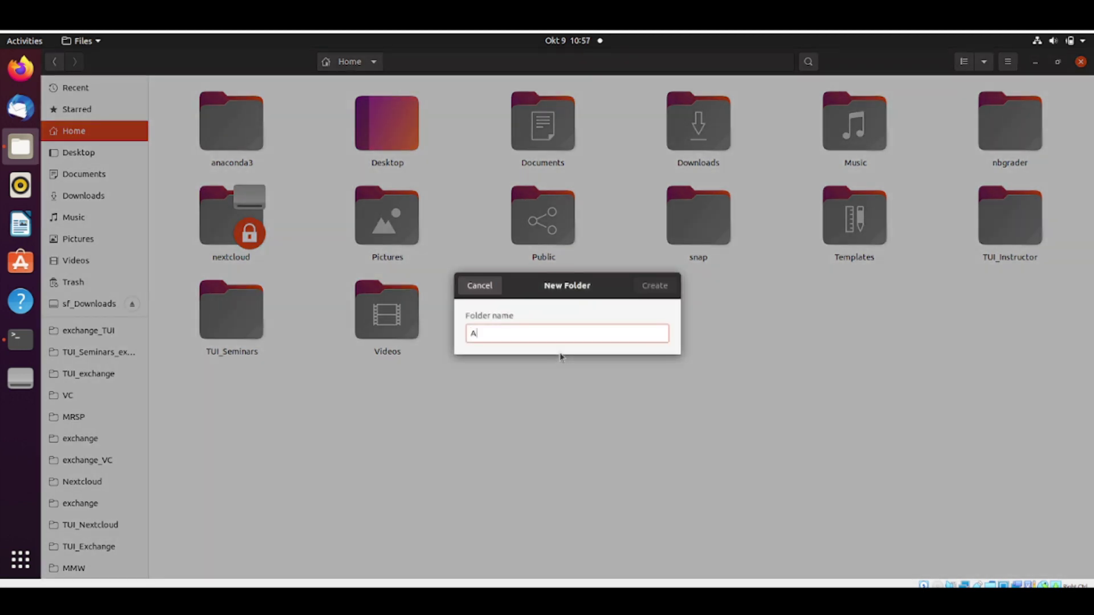
text(DSP_Semi)
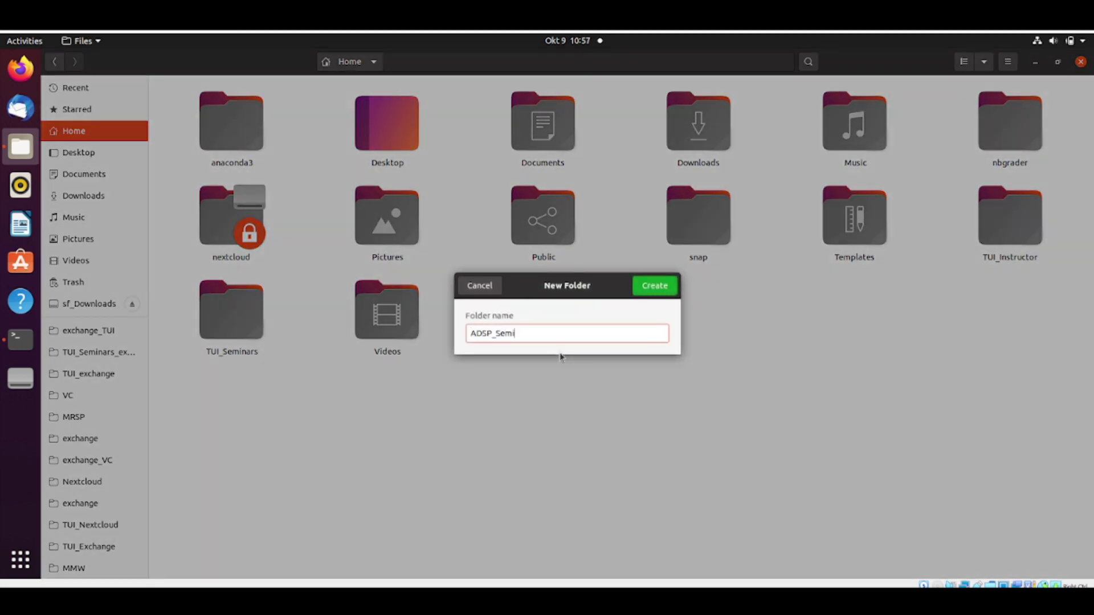
text(nars_Work)
key(Return)
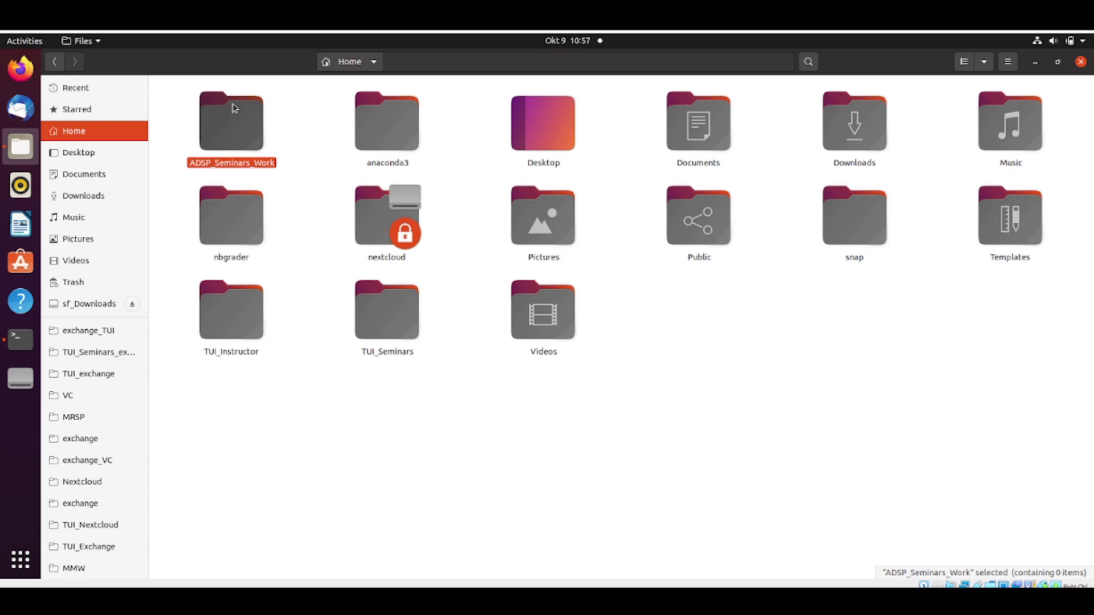
Look into the nextcloud folder, return to Home and create a folder named AC_Seminars_Work there
double_click(386, 214)
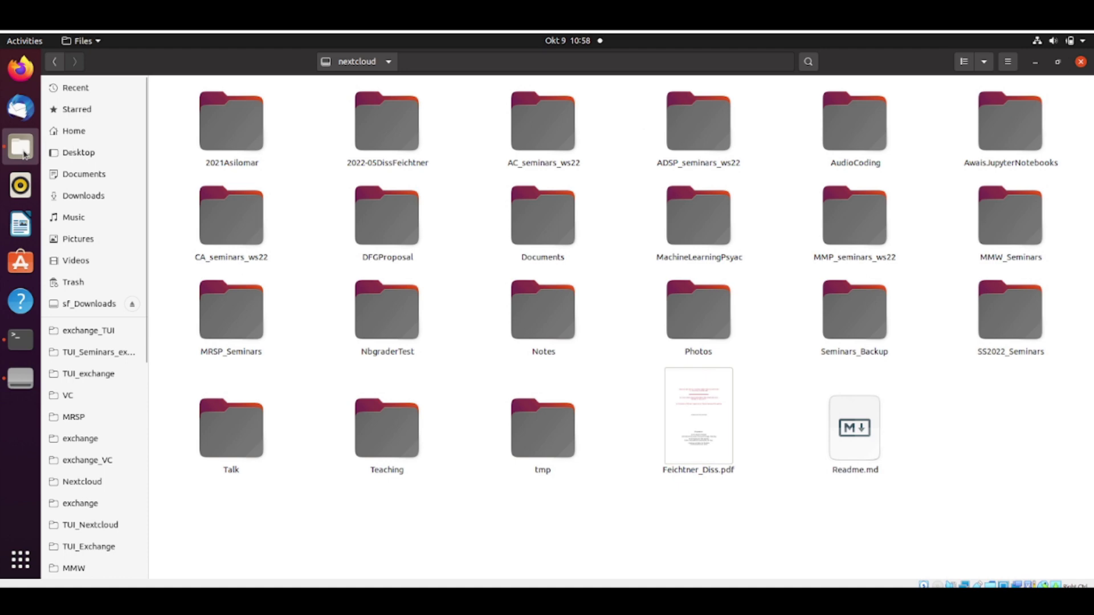
click(64, 135)
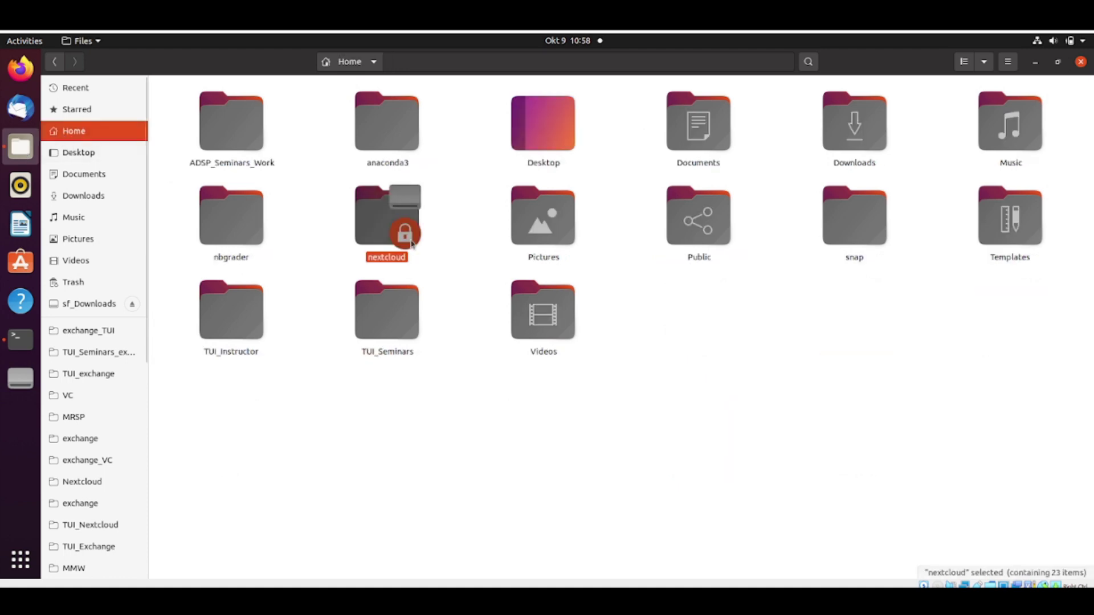
right_click(337, 459)
click(381, 469)
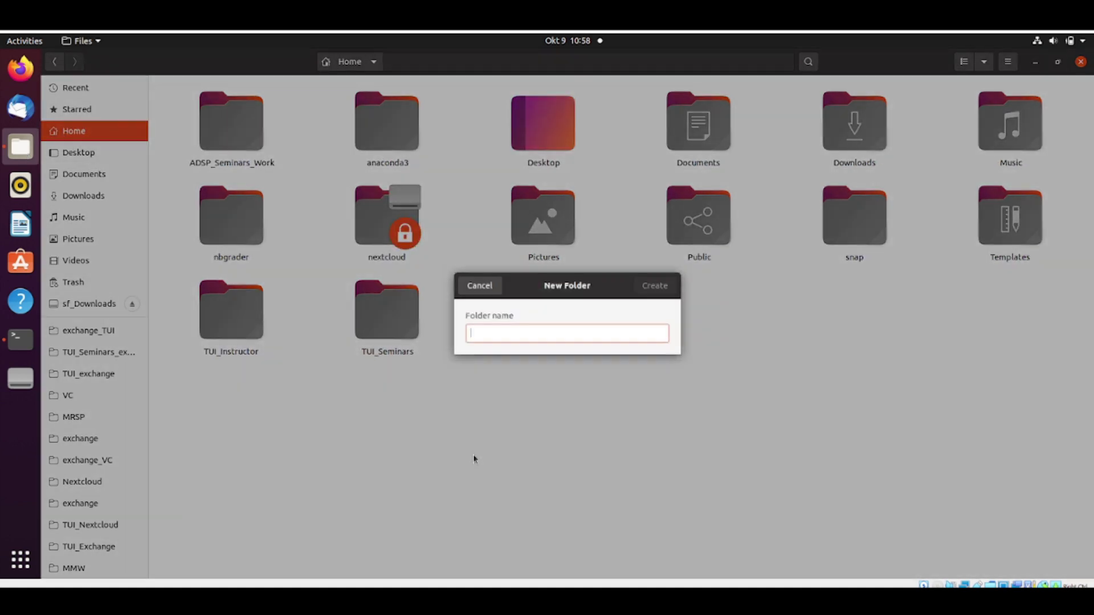
text(AC_)
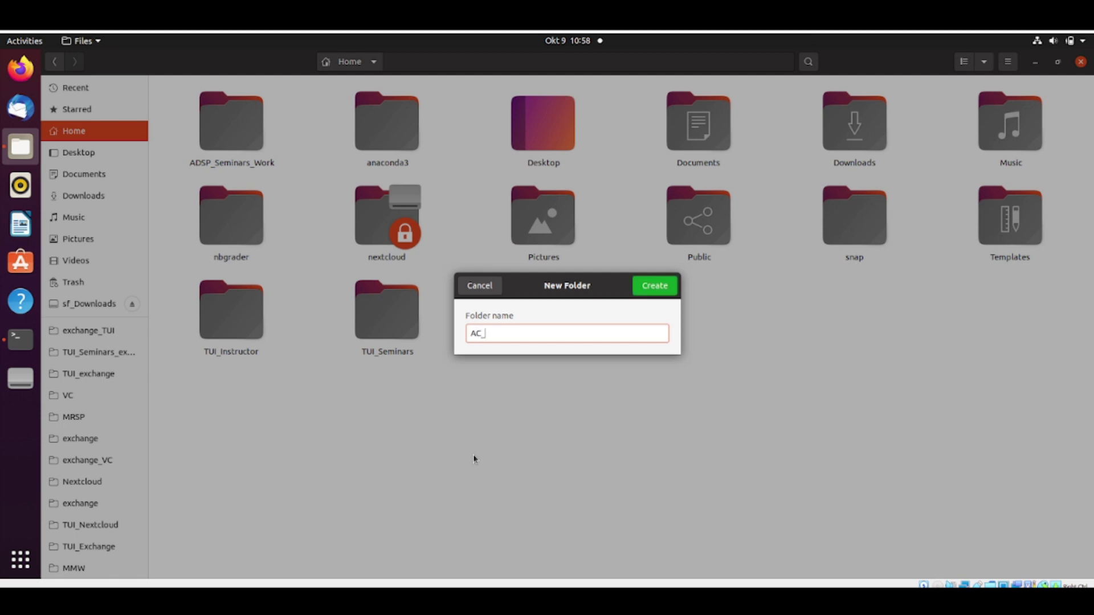
text(Seminars_Work)
key(Return)
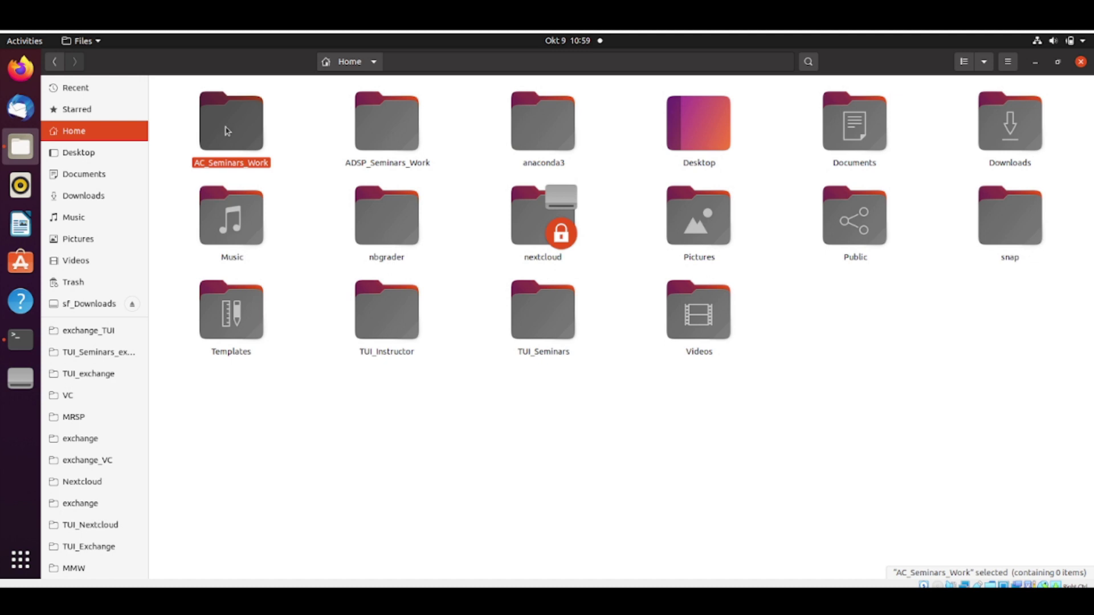
click(586, 503)
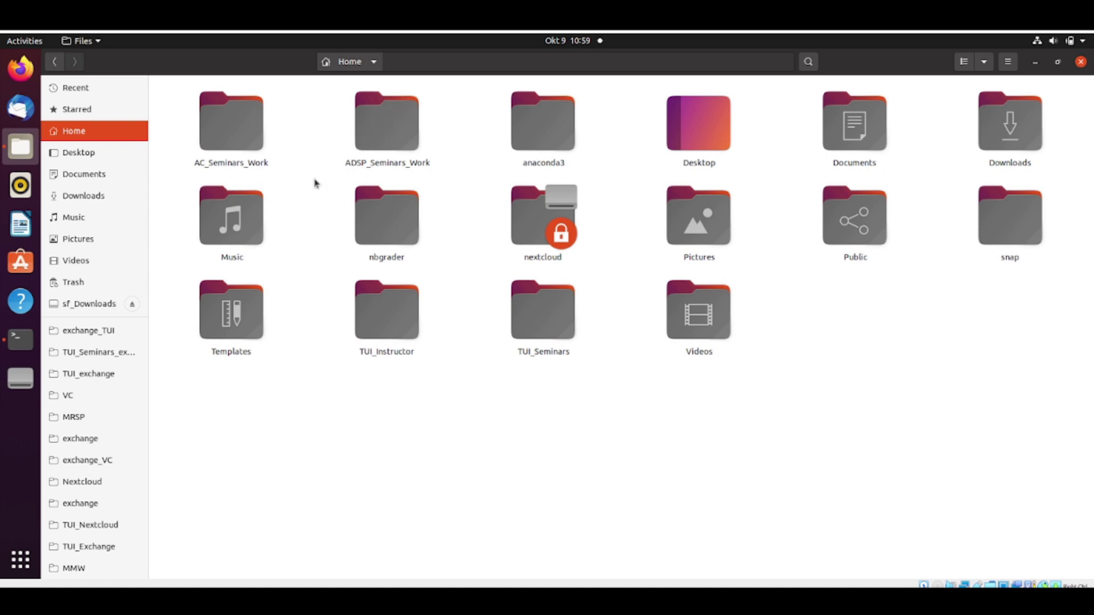
Look into the ADSP_Seminars_Work and nextcloud folders, ending inside ADSP_Seminars_Work
double_click(396, 131)
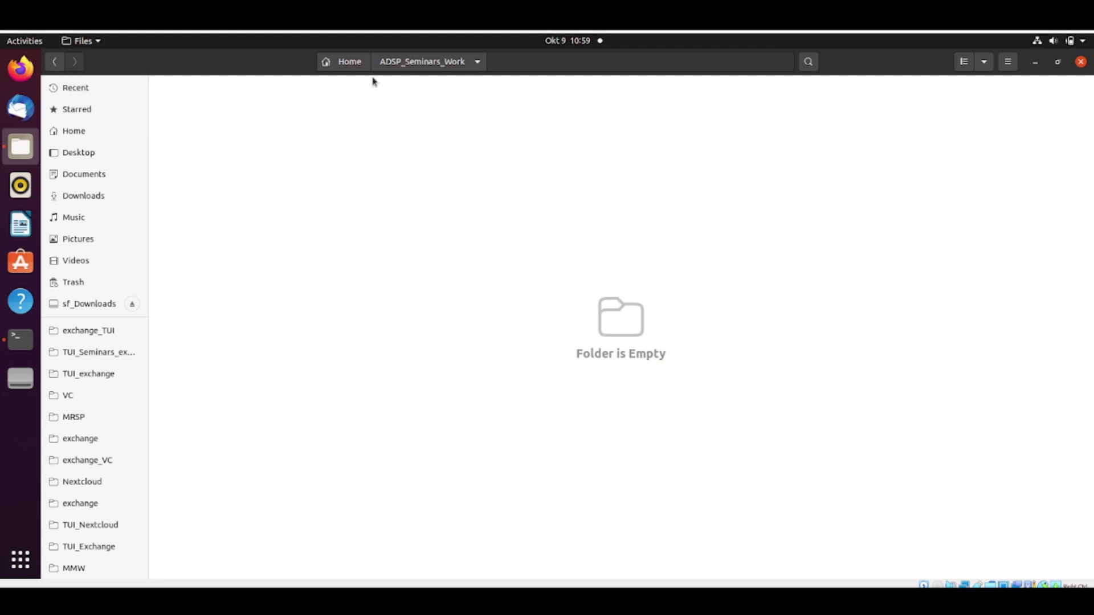
click(354, 68)
double_click(527, 228)
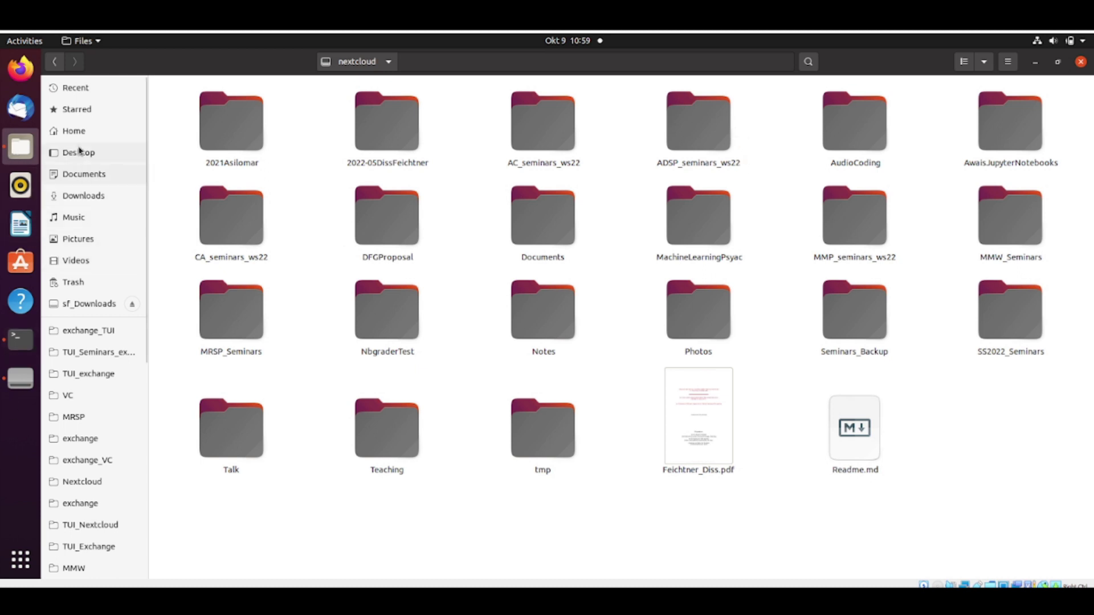
key(alt+Up)
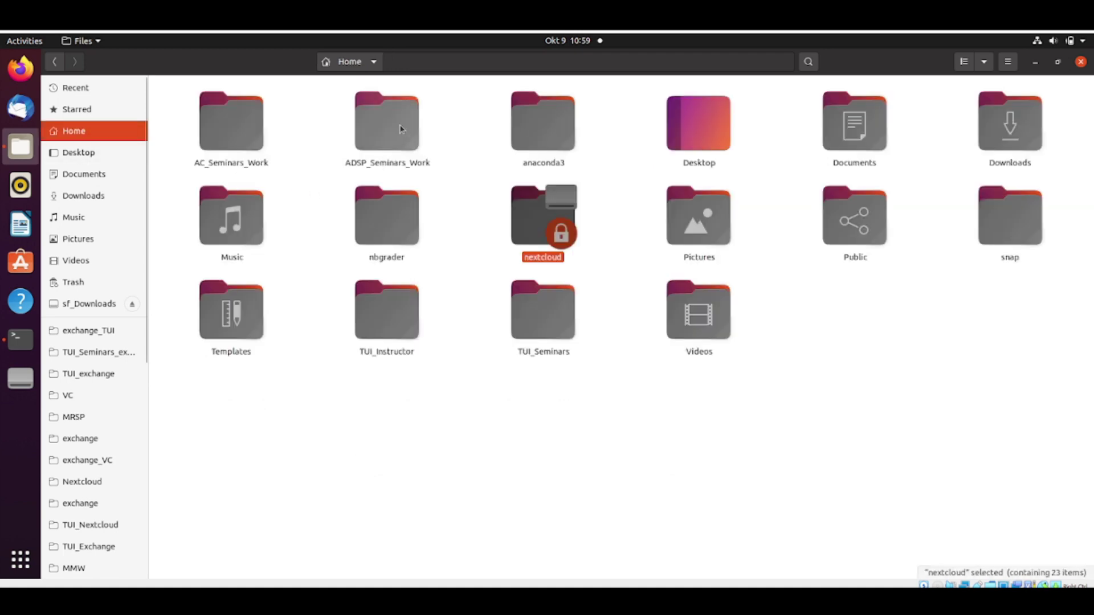
double_click(400, 128)
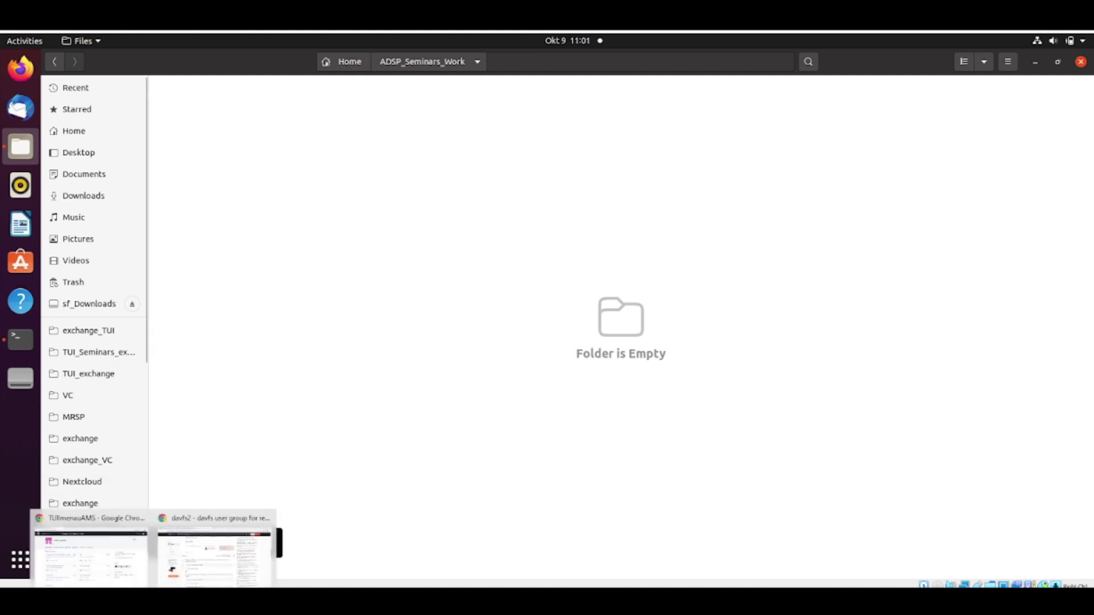
Switch to Chrome and open nbgrader_config.py from the seminars folder of TUIlmenauAMS's ADSP_Tutorials repository on GitHub
click(104, 563)
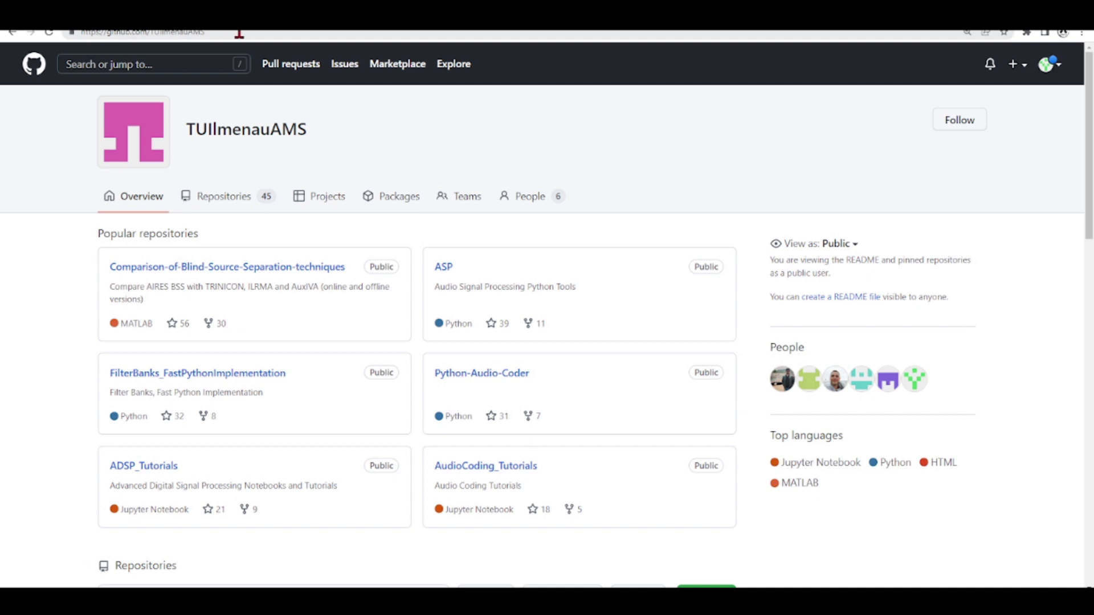
click(211, 200)
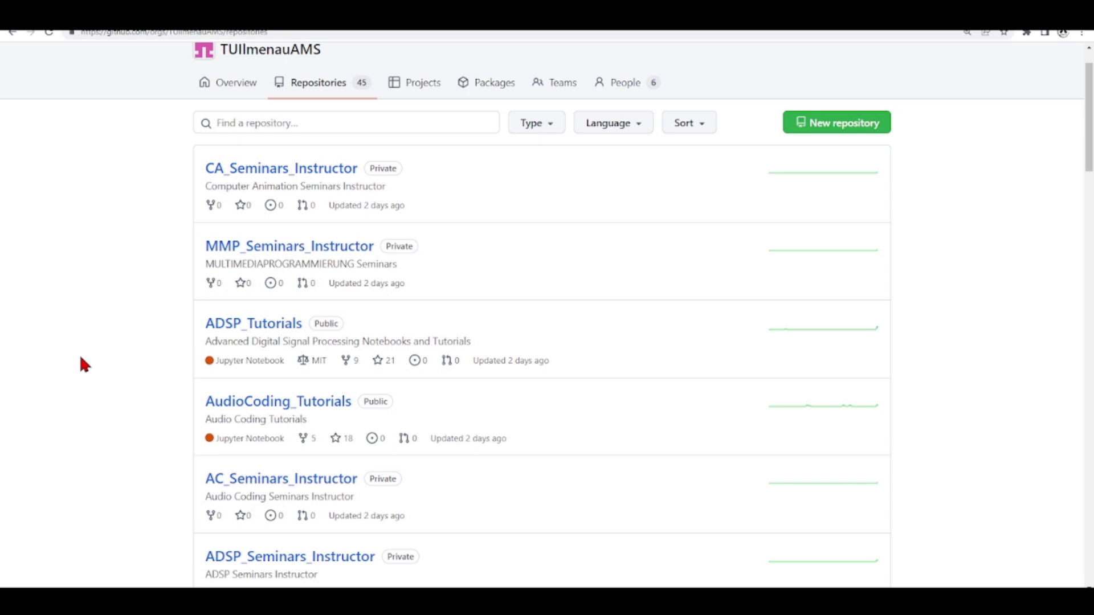
click(262, 331)
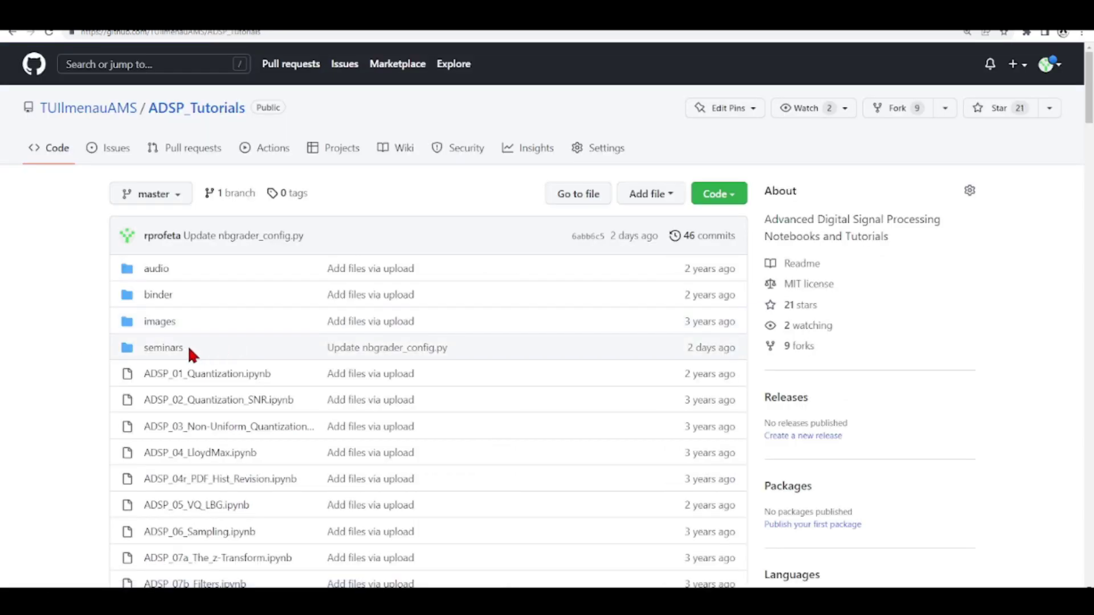
click(137, 345)
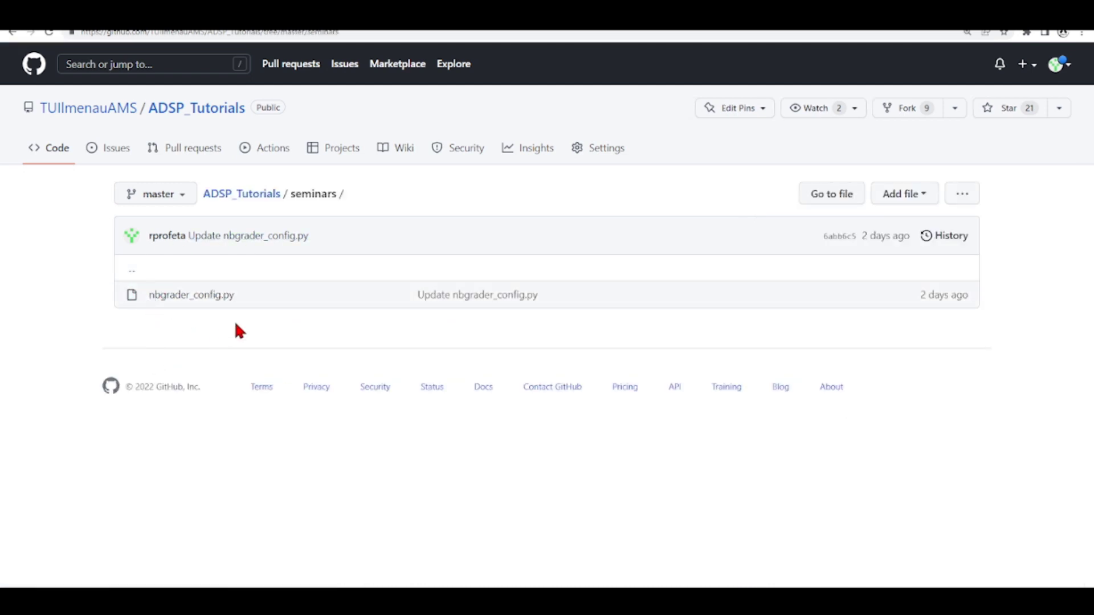
click(214, 304)
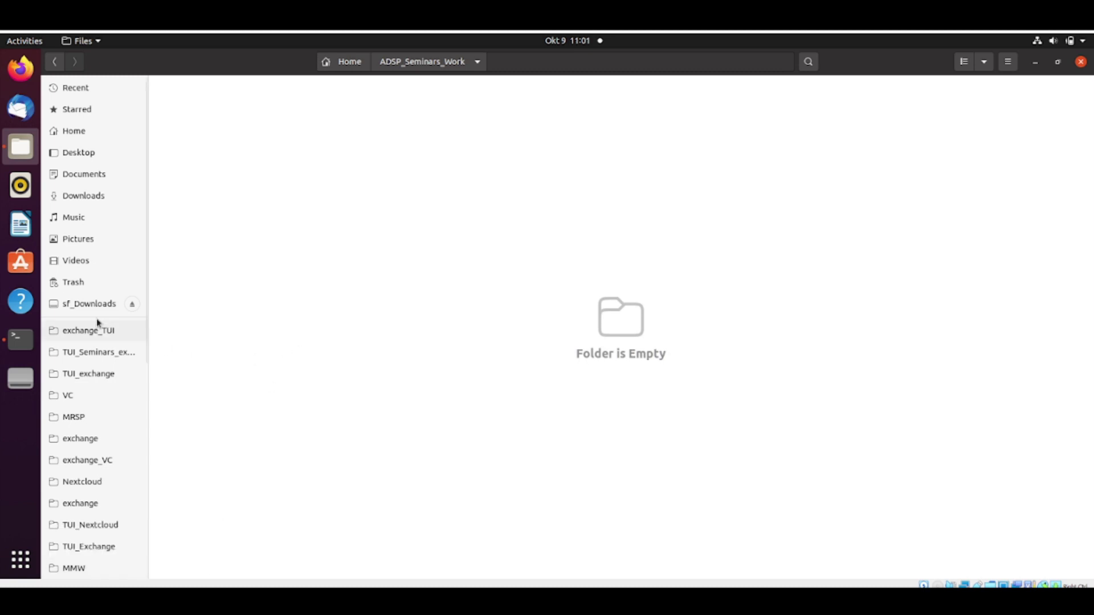
Open the mounted nextcloud drive in the virtual machine and compare its course folders with the nbgrader_config.py page in Chrome
click(20, 379)
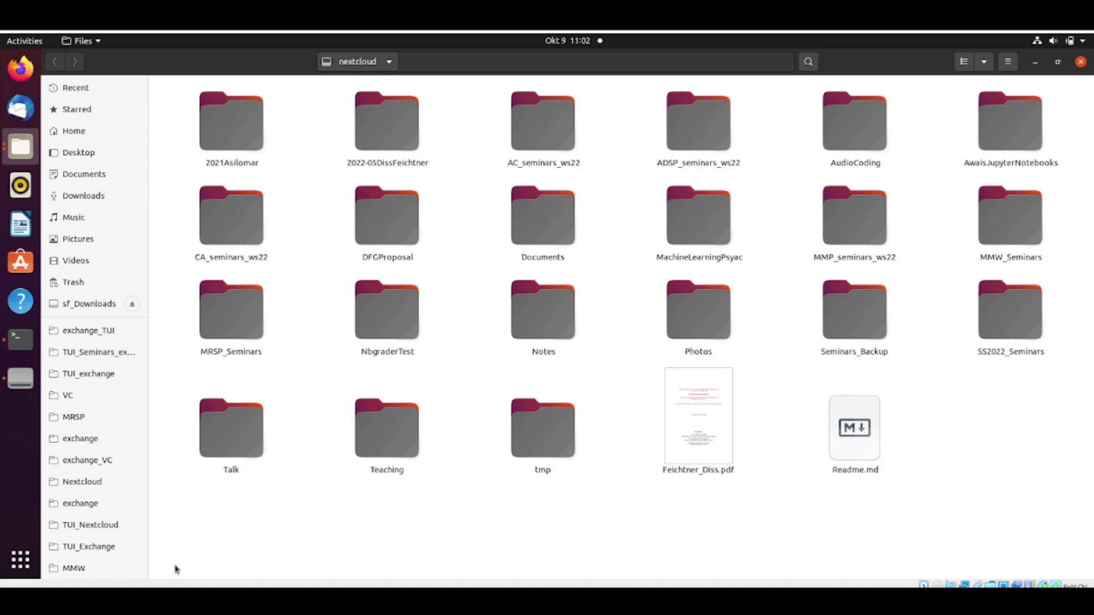
mouse_move(173, 583)
click(94, 562)
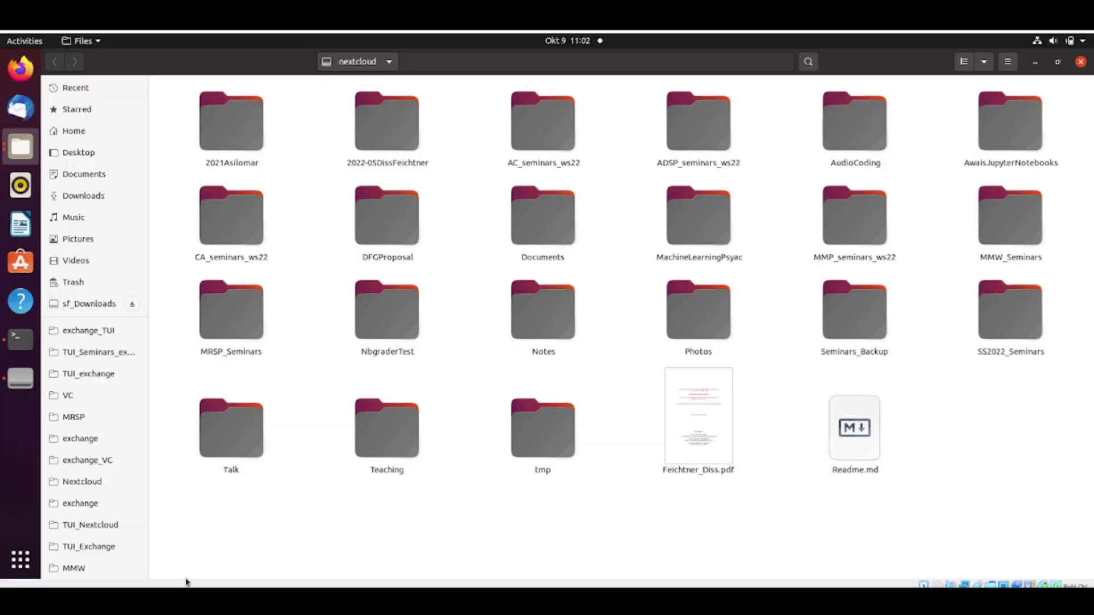
Check the nextcloud folder's location in its properties from Home, and switch to the nbgrader_config.py page in Chrome
click(80, 132)
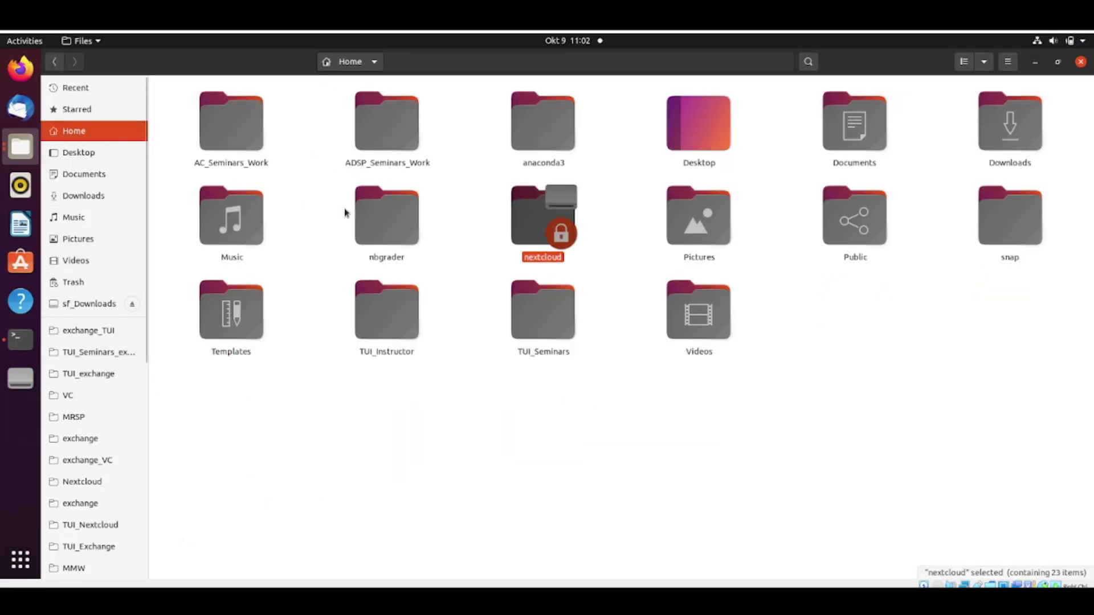
right_click(533, 222)
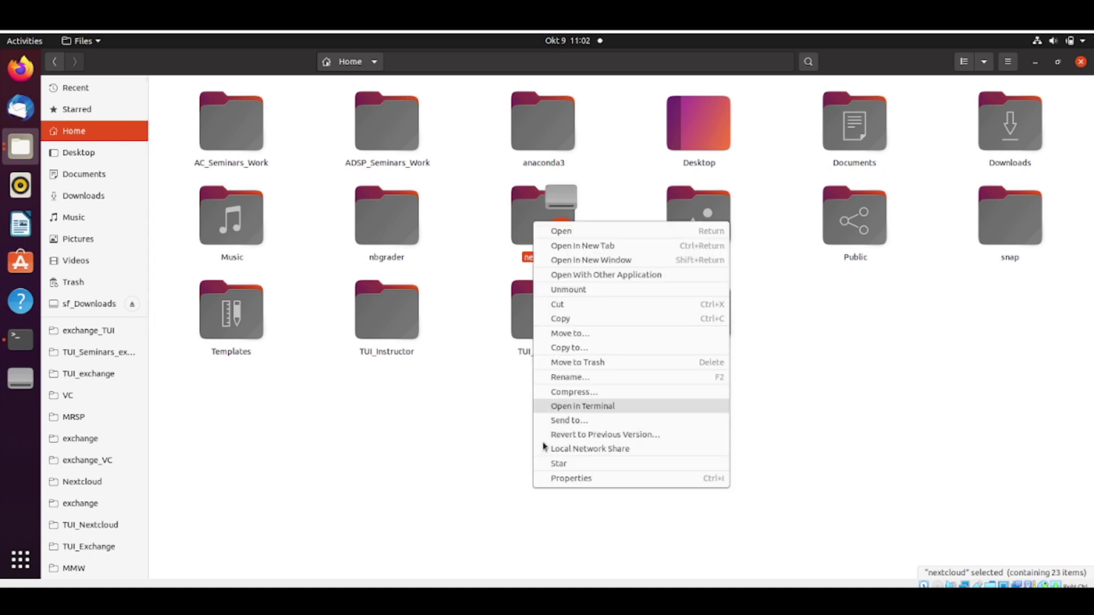
click(556, 482)
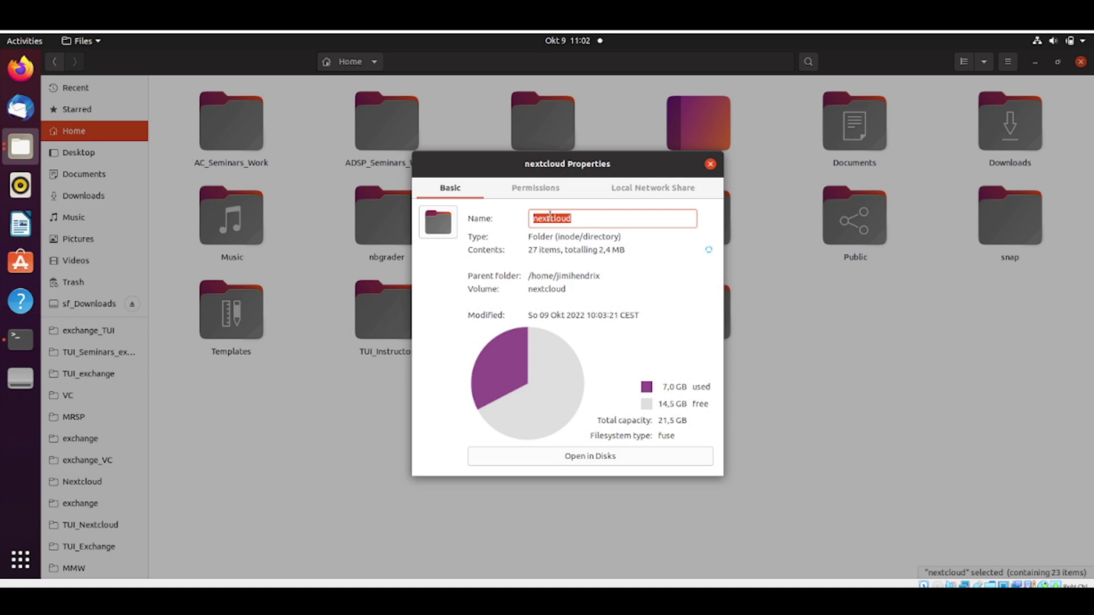
key(Escape)
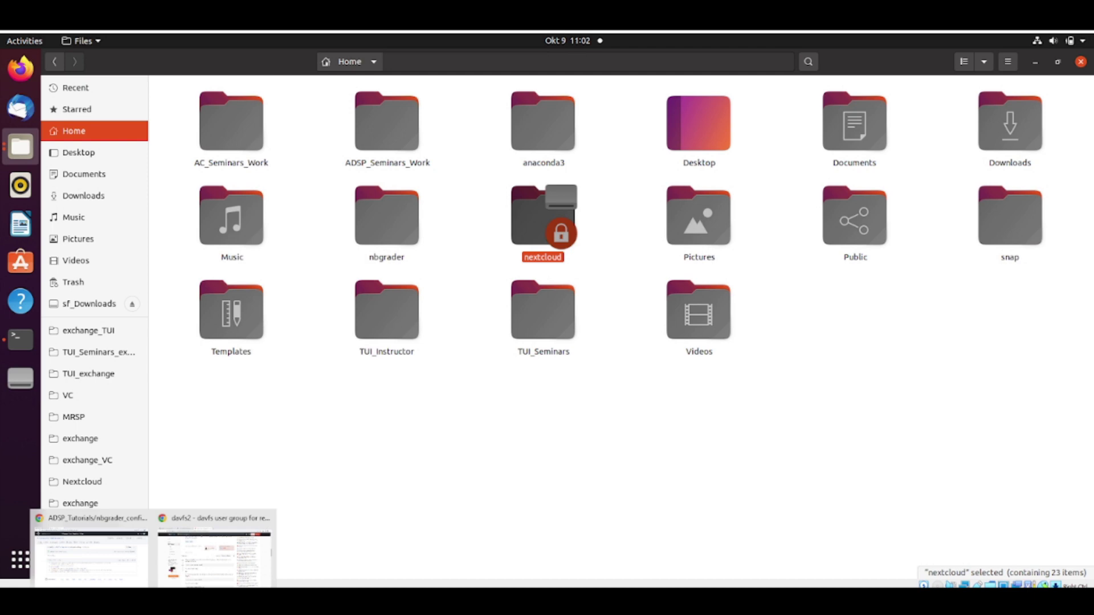
click(130, 569)
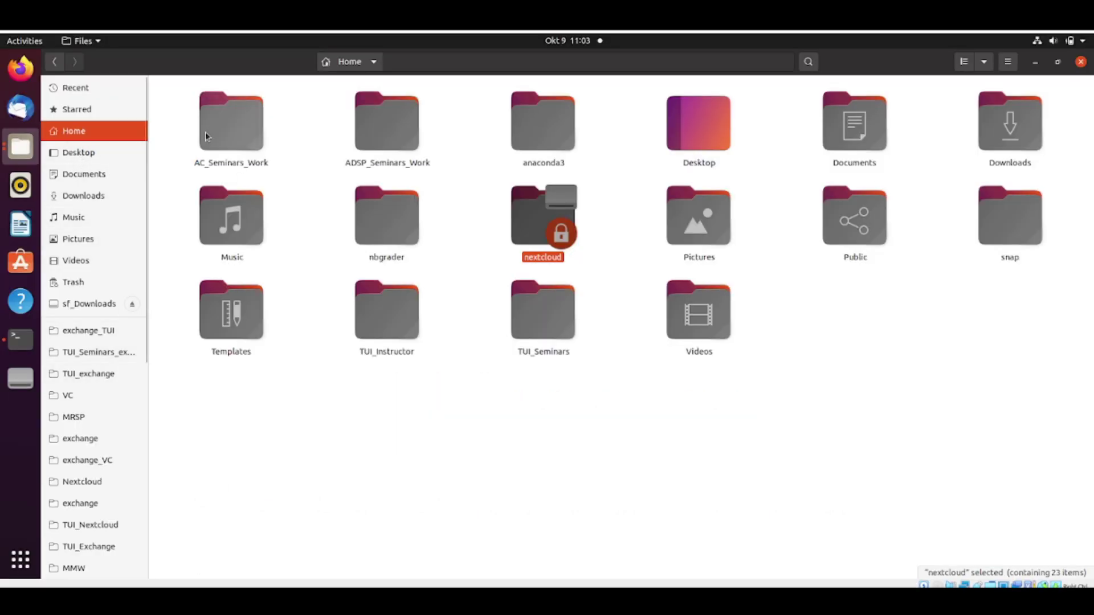
Open the ADSP_Seminars_Work folder and start a blank document in Text Editor
double_click(366, 130)
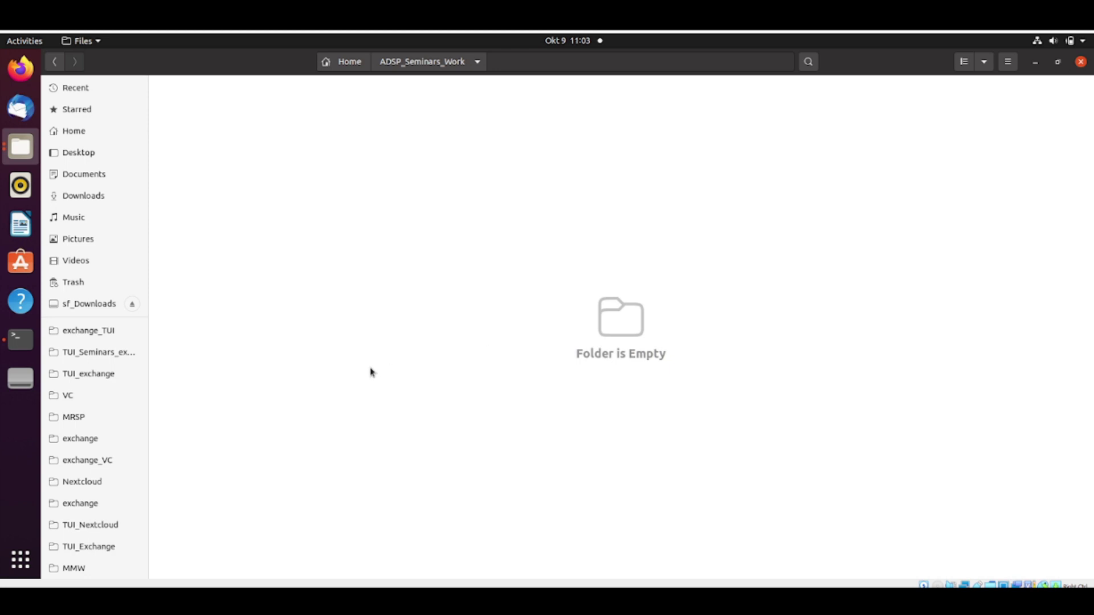
click(21, 559)
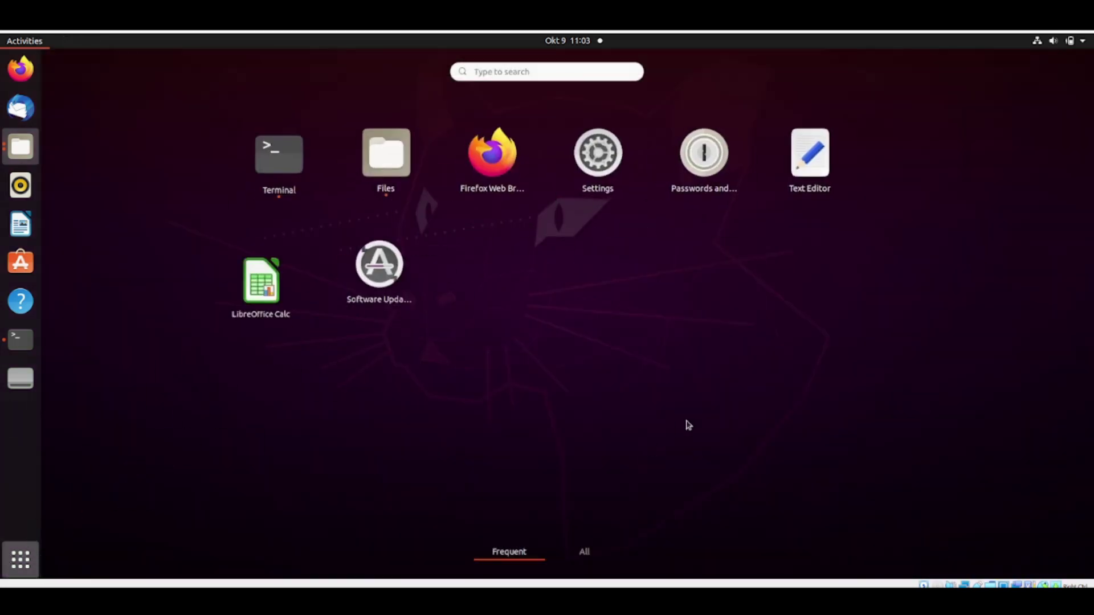
click(810, 152)
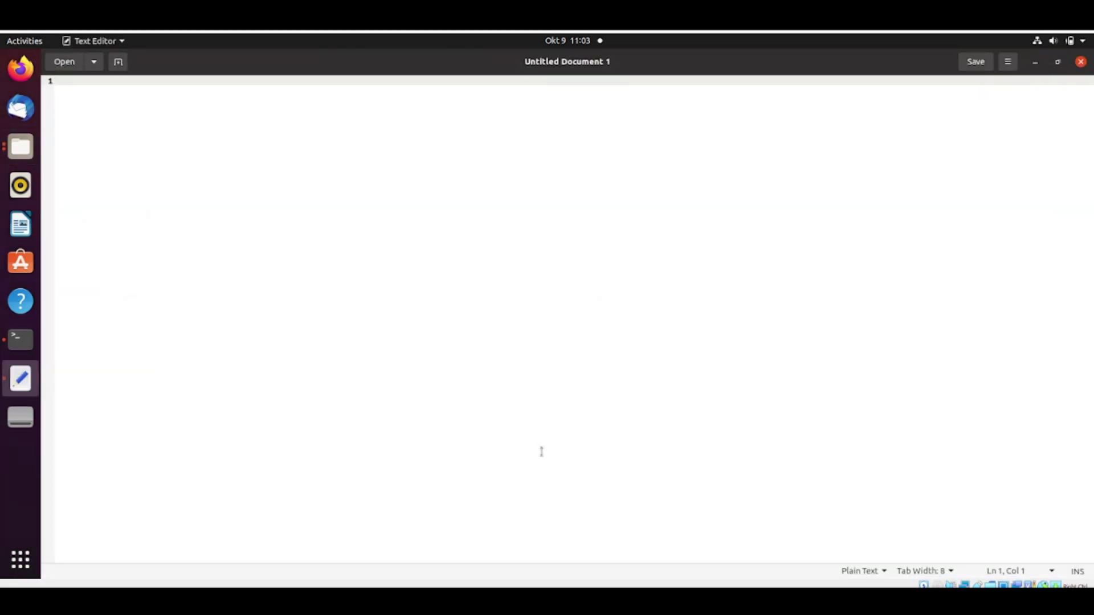
Copy the full nbgrader_config.py code from the GitHub page in Chrome and paste it into the blank Text Editor document
click(215, 556)
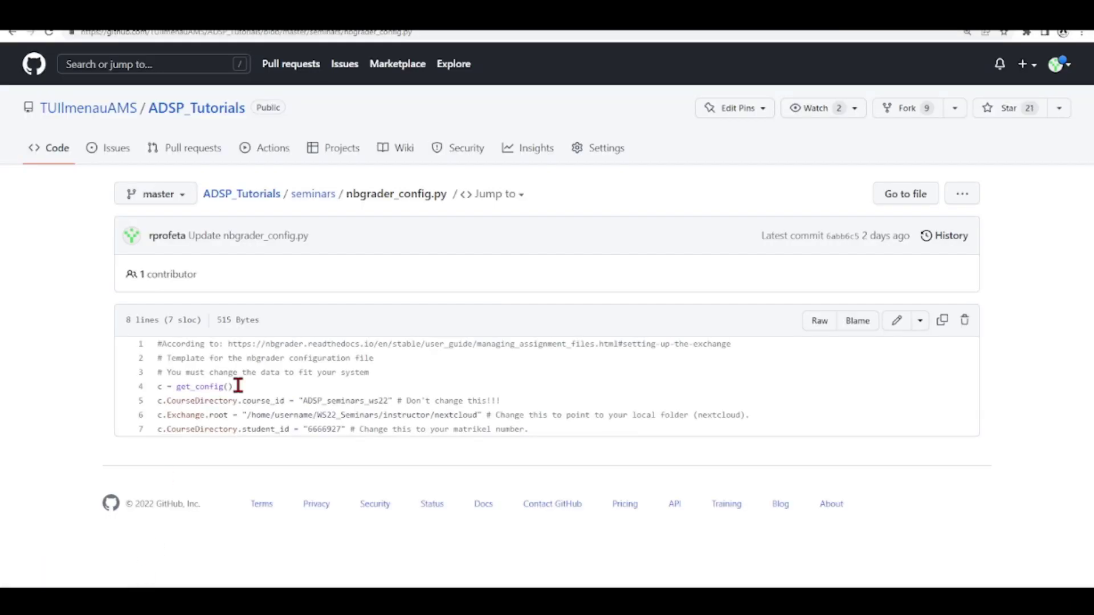
drag(529, 427, 163, 343)
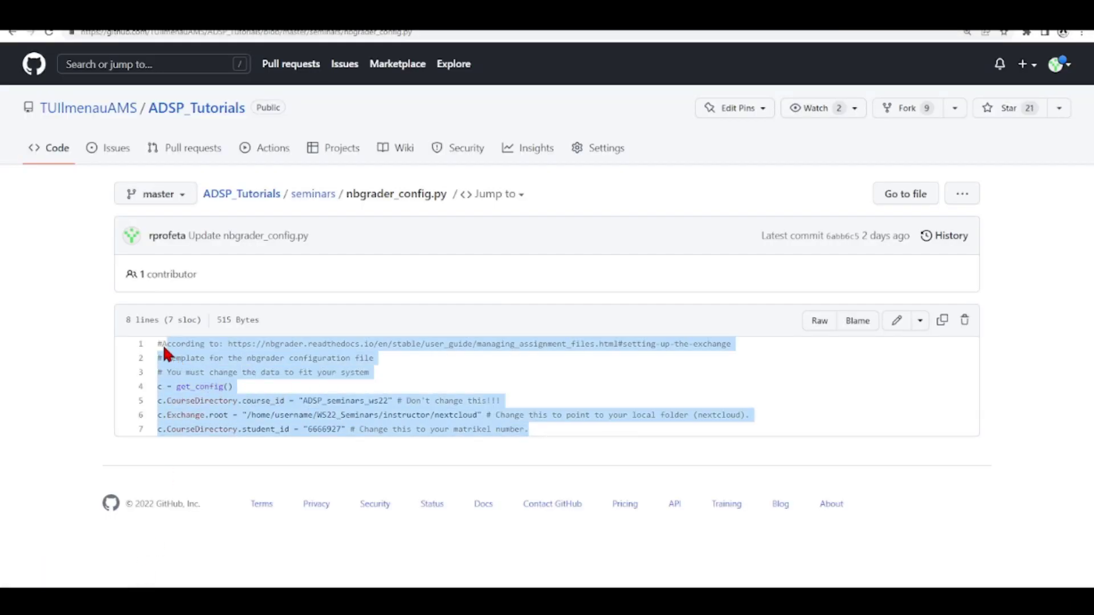
right_click(203, 362)
click(205, 363)
key(alt+Tab)
right_click(271, 215)
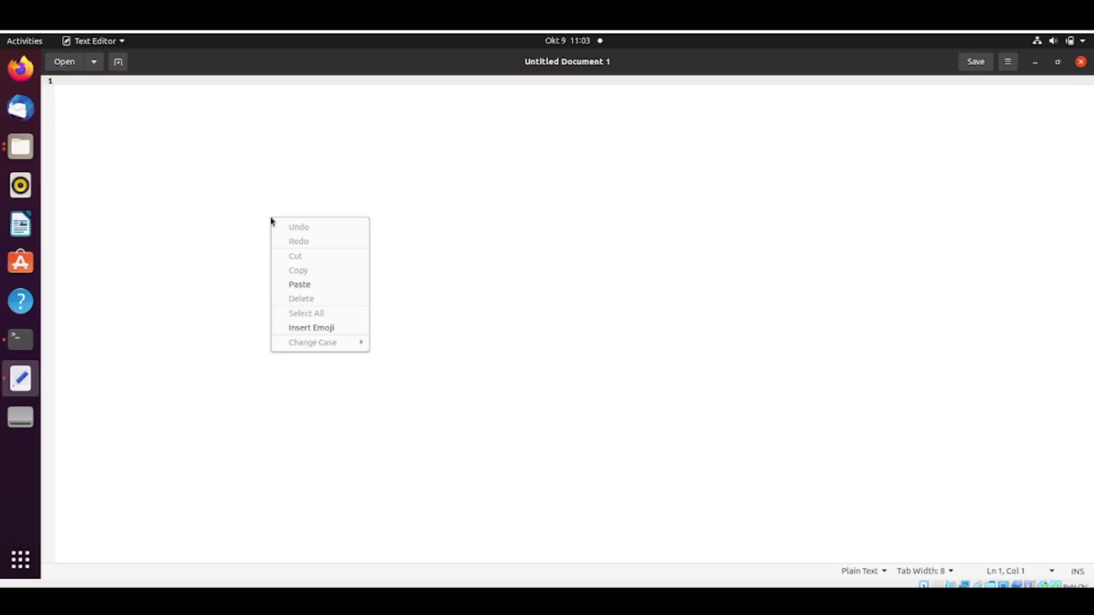
click(304, 285)
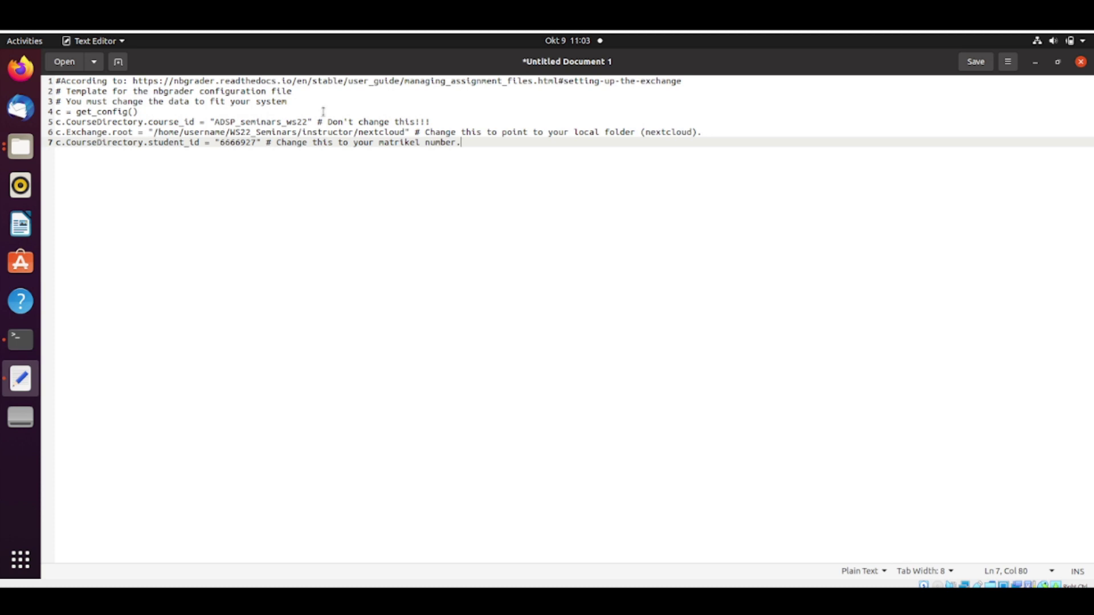
Copy the nextcloud folder's parent folder path from its properties in Home
click(406, 132)
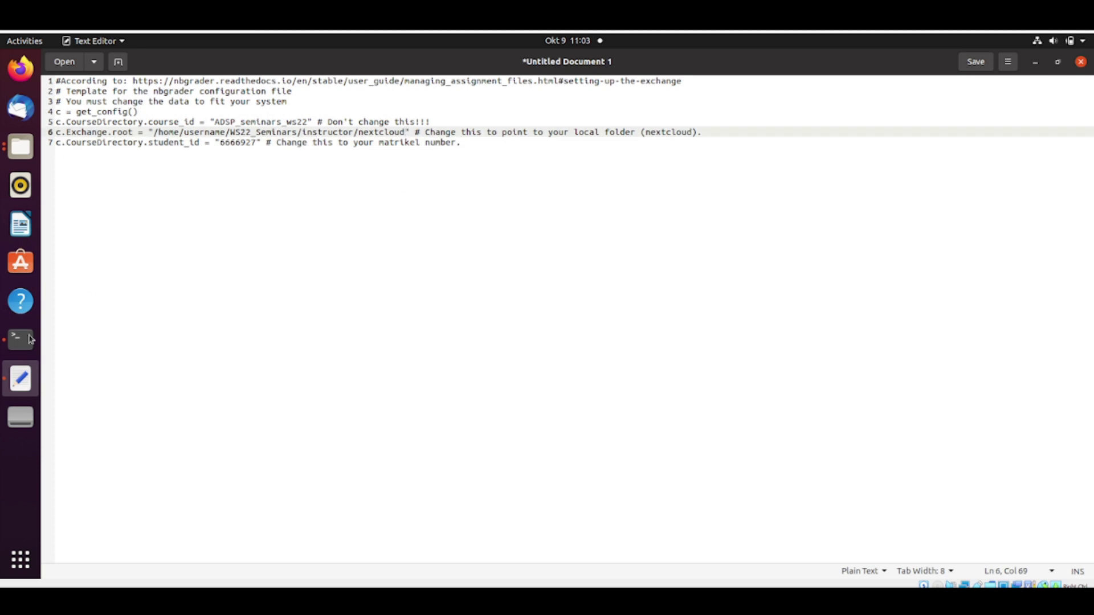
click(25, 152)
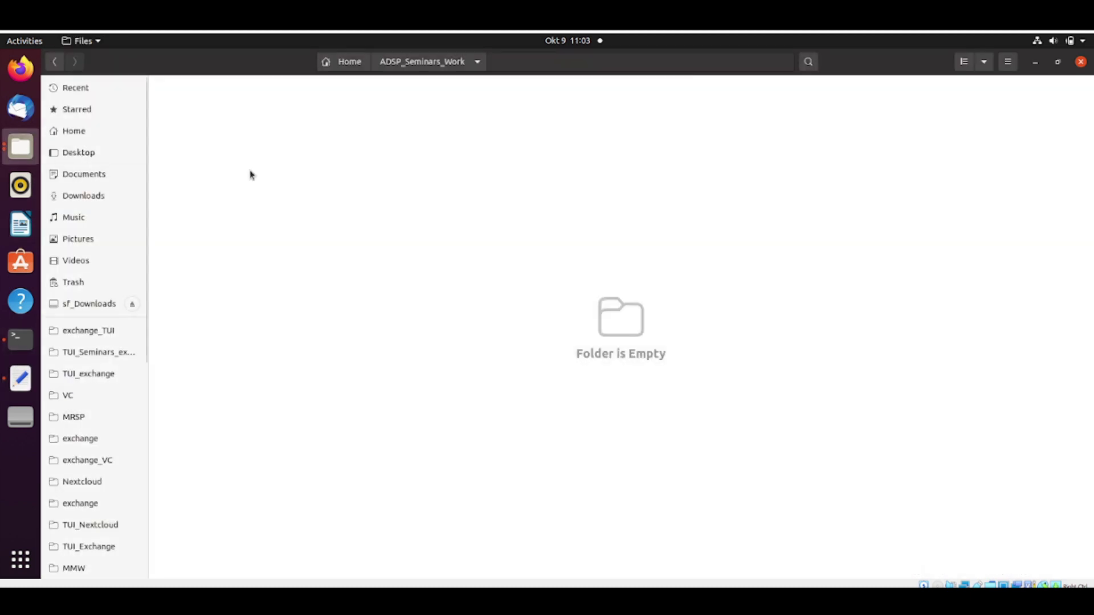
click(349, 64)
right_click(525, 229)
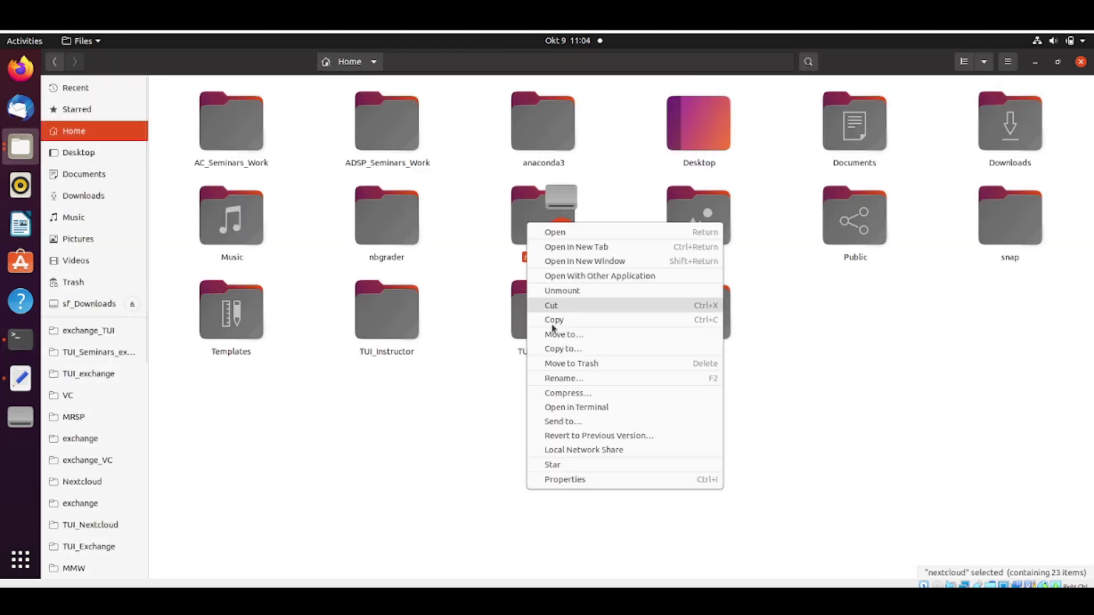
click(589, 481)
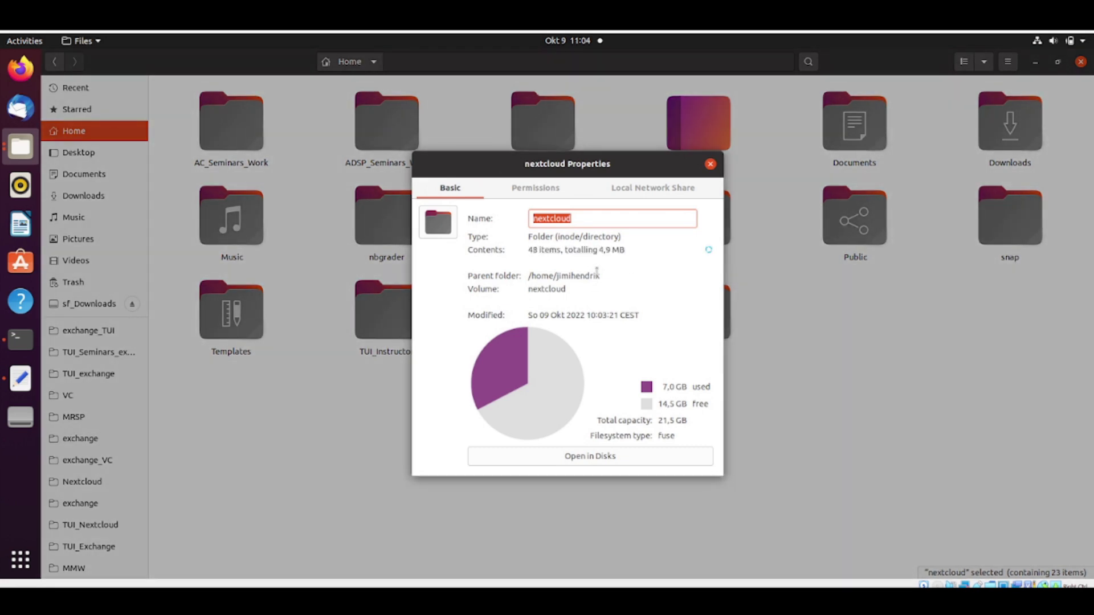
triple_click(550, 278)
right_click(550, 279)
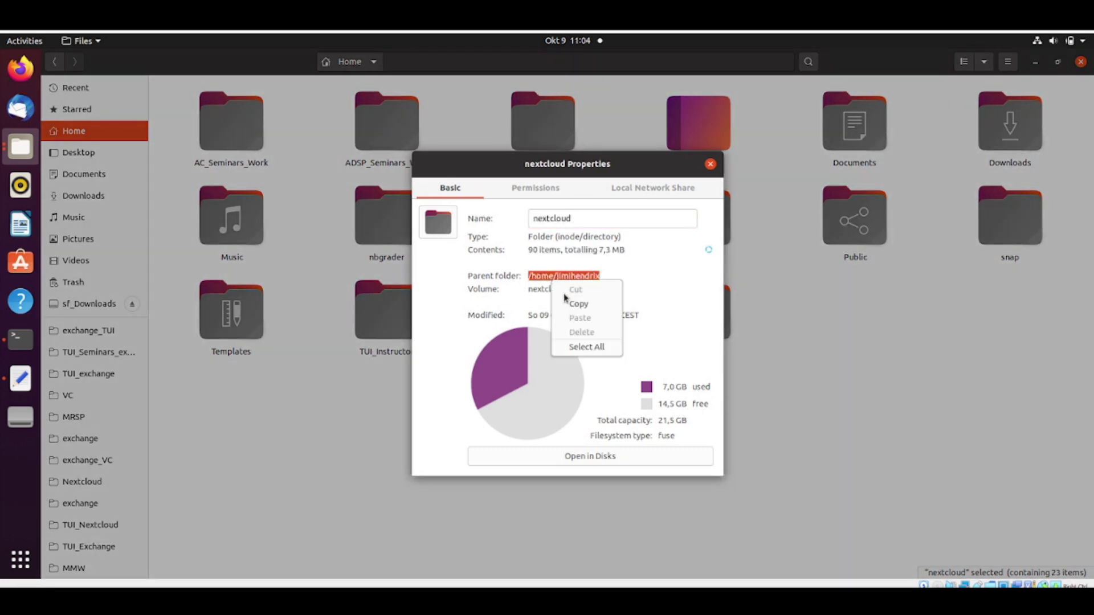
click(570, 303)
Replace the path before /nextcloud in the c.Exchange.root line of the Text Editor document with the copied parent folder path
click(12, 378)
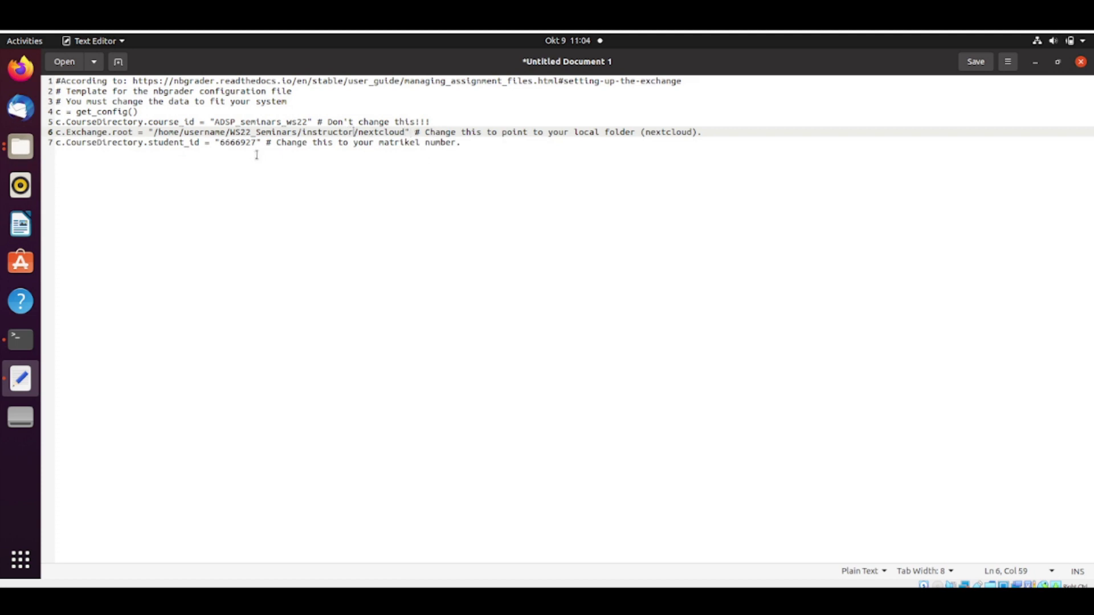
shift+click(155, 132)
right_click(154, 132)
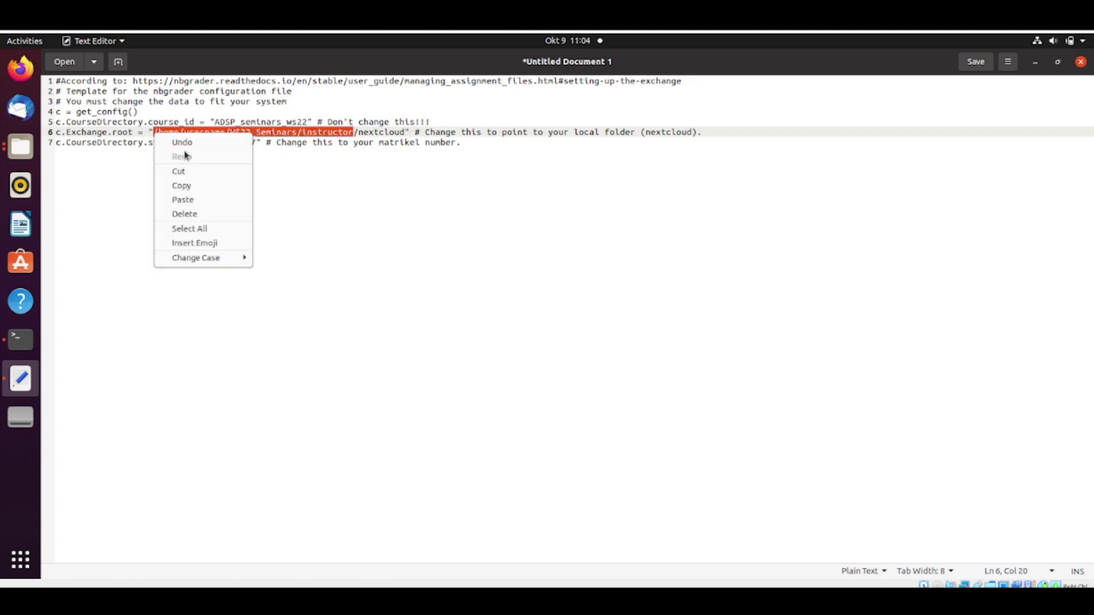
click(191, 200)
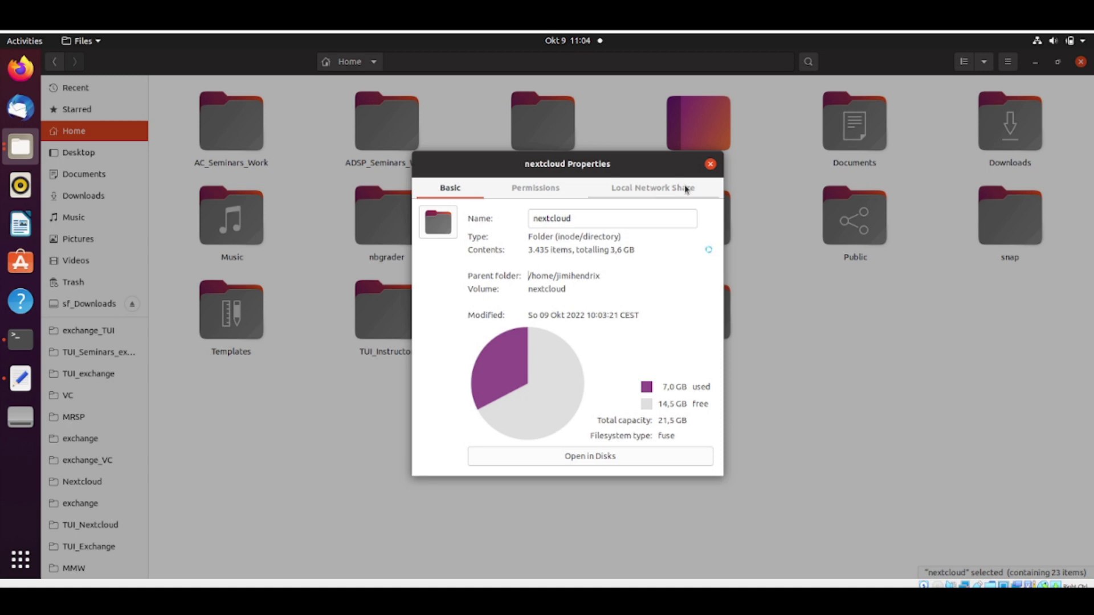
Check the location of ADSP_seminars_ws22 in the nextcloud drive through its properties, and return to the Text Editor document
click(710, 164)
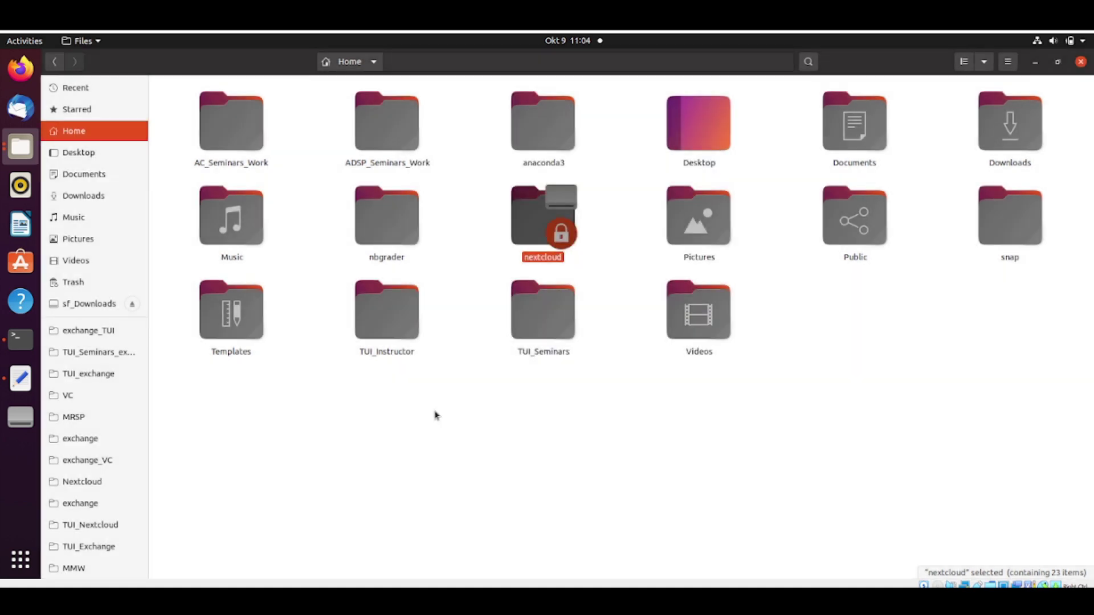
double_click(523, 219)
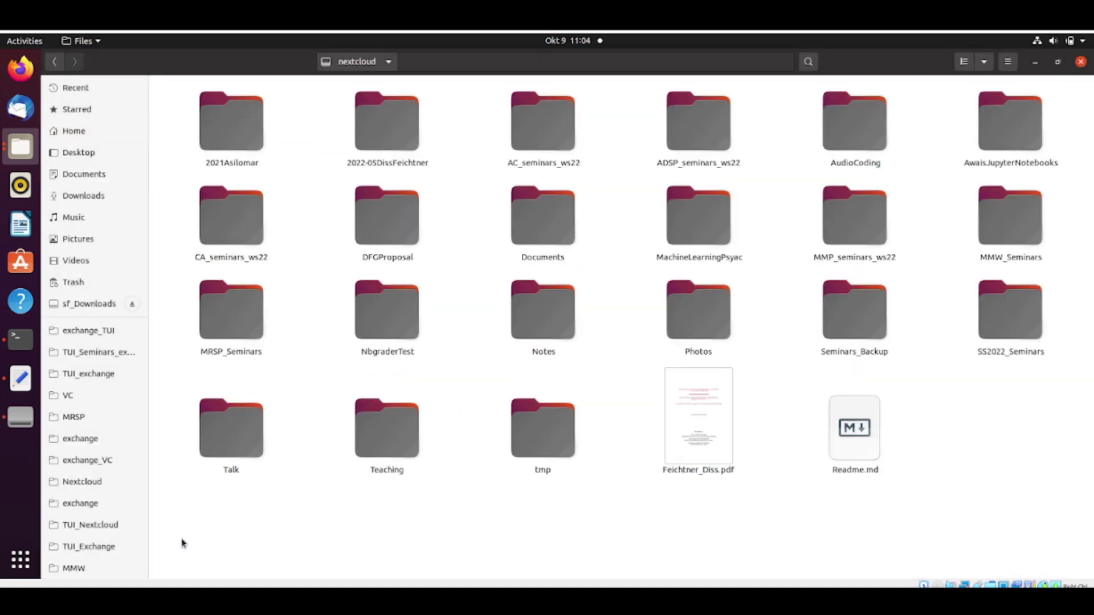
right_click(684, 130)
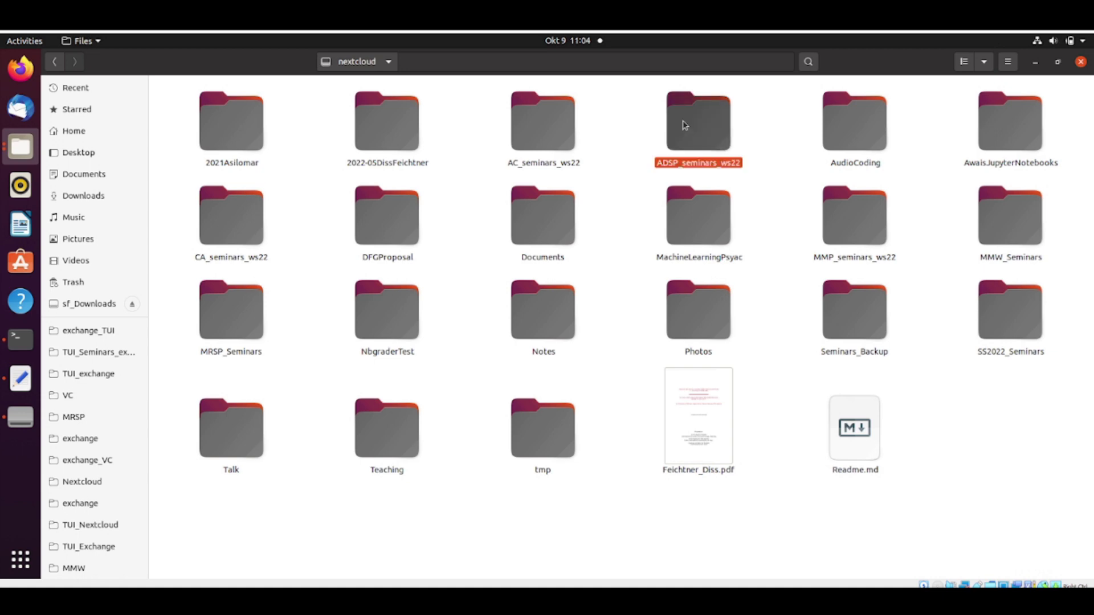
click(721, 319)
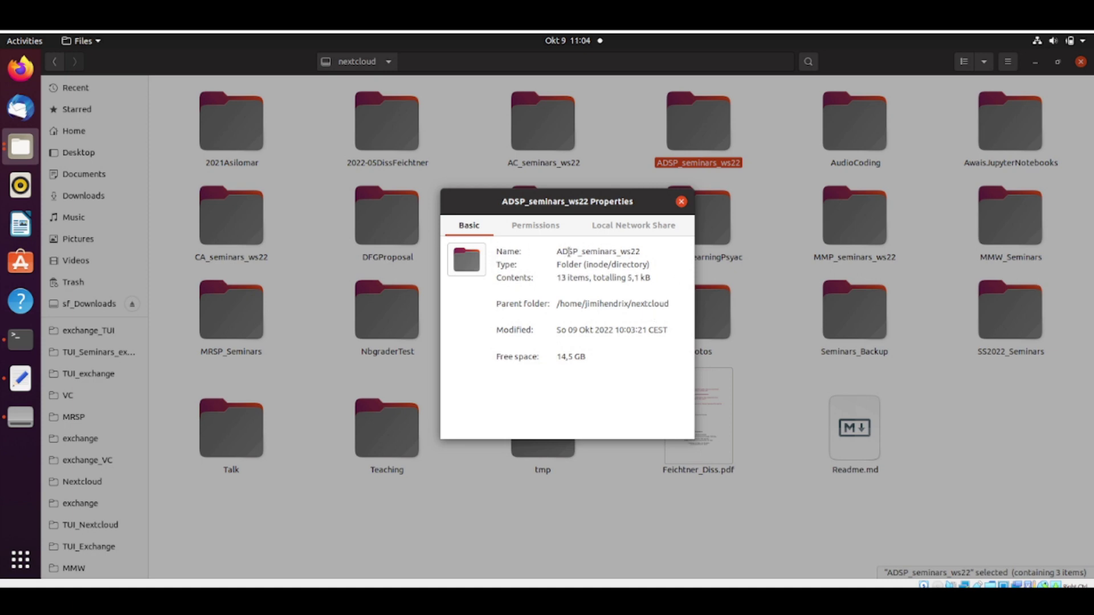
click(681, 201)
click(20, 378)
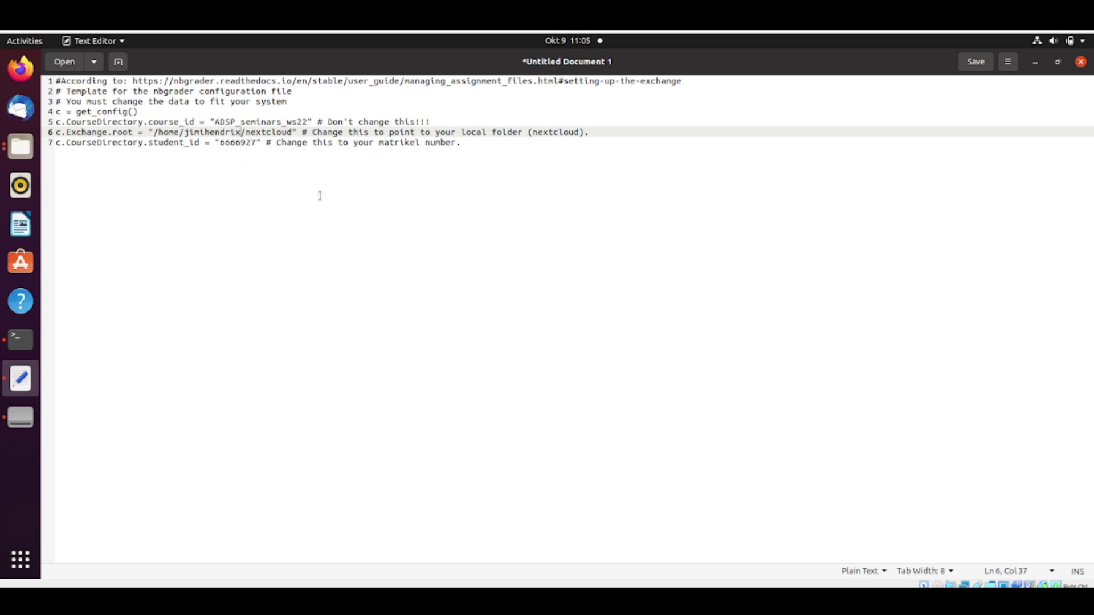
Start saving the document into the ADSP_Seminars_Work folder and enter nbgrader_config.py in the save dialog's file search
key(ctrl+End)
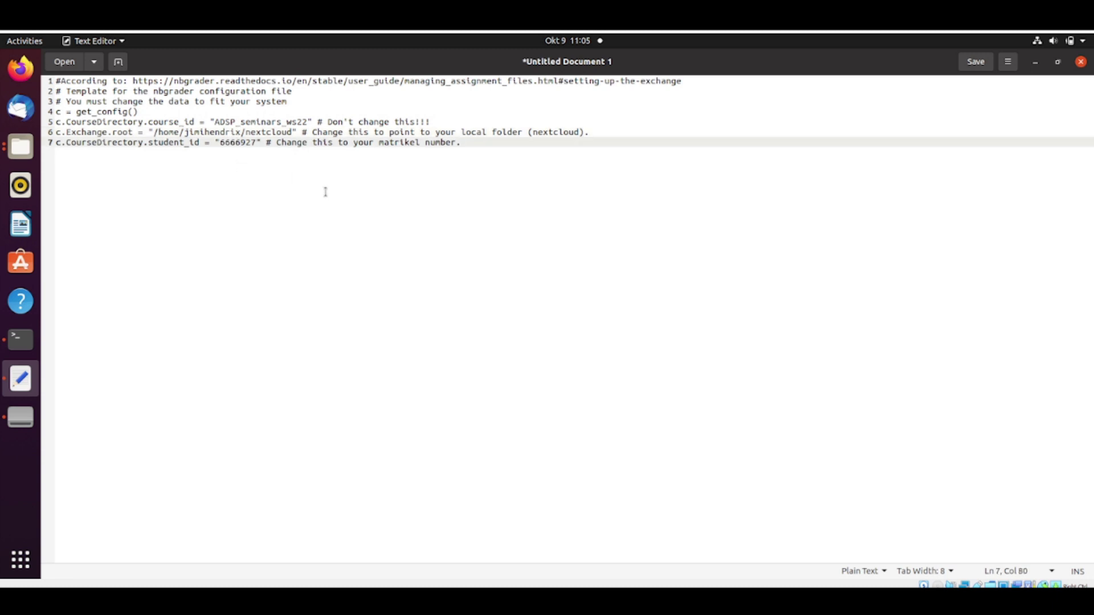
click(973, 64)
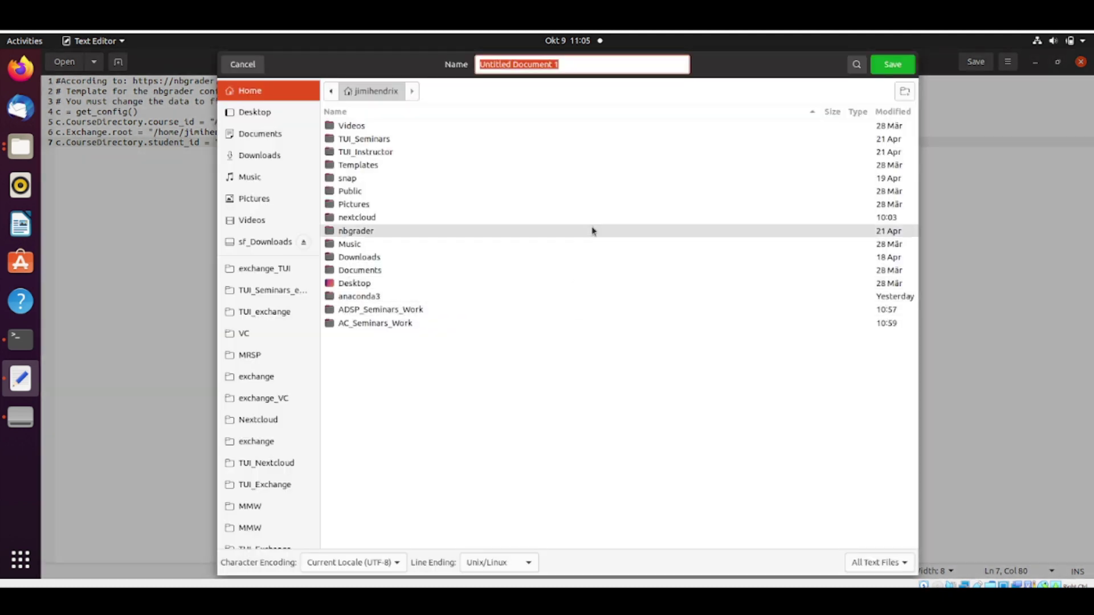
double_click(370, 311)
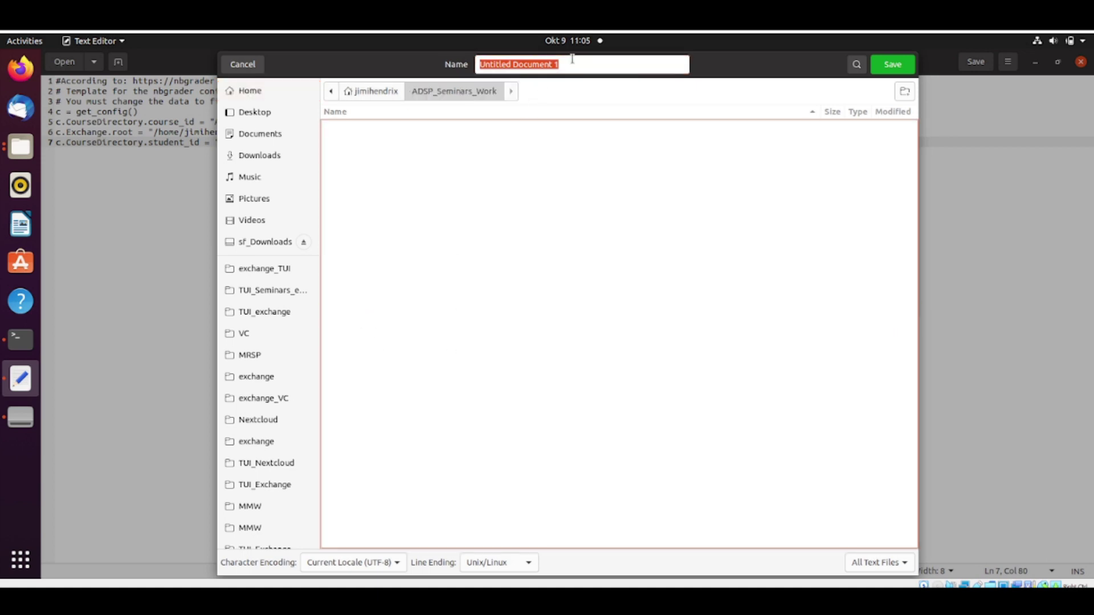
key(ctrl+f)
text(nbgrad)
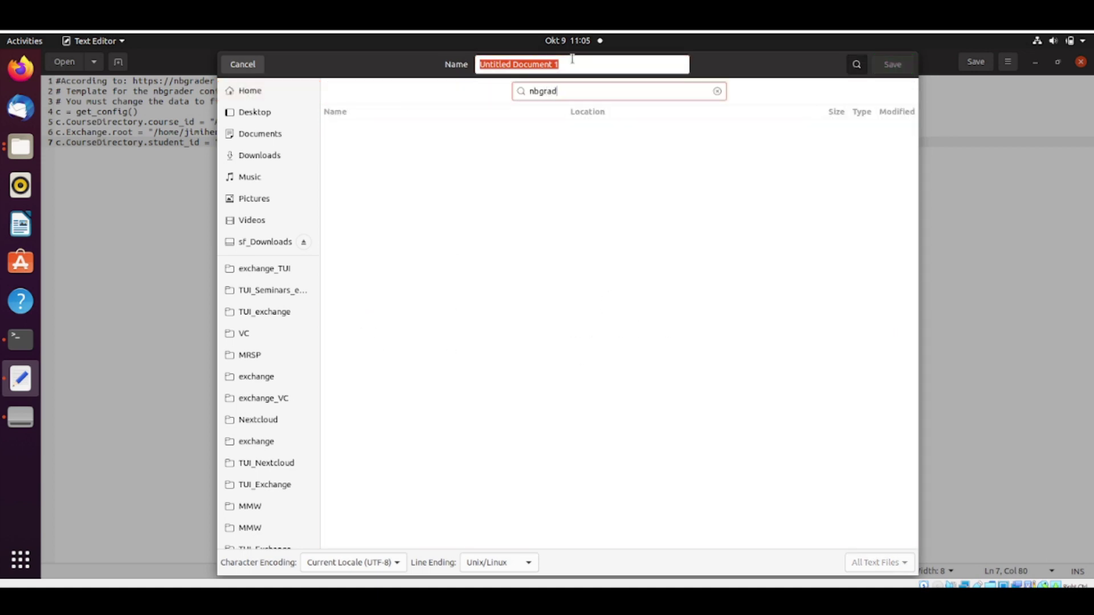
text(er_config.py)
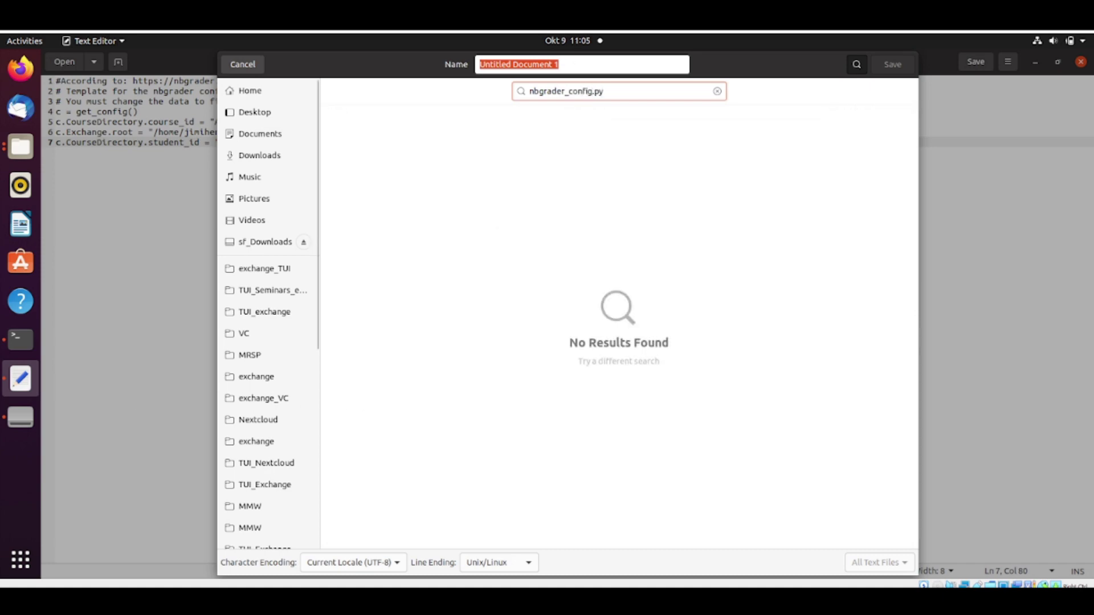
Copy the file name nbgrader_config.py from the GitHub page in Chrome and return to the save dialog
click(171, 515)
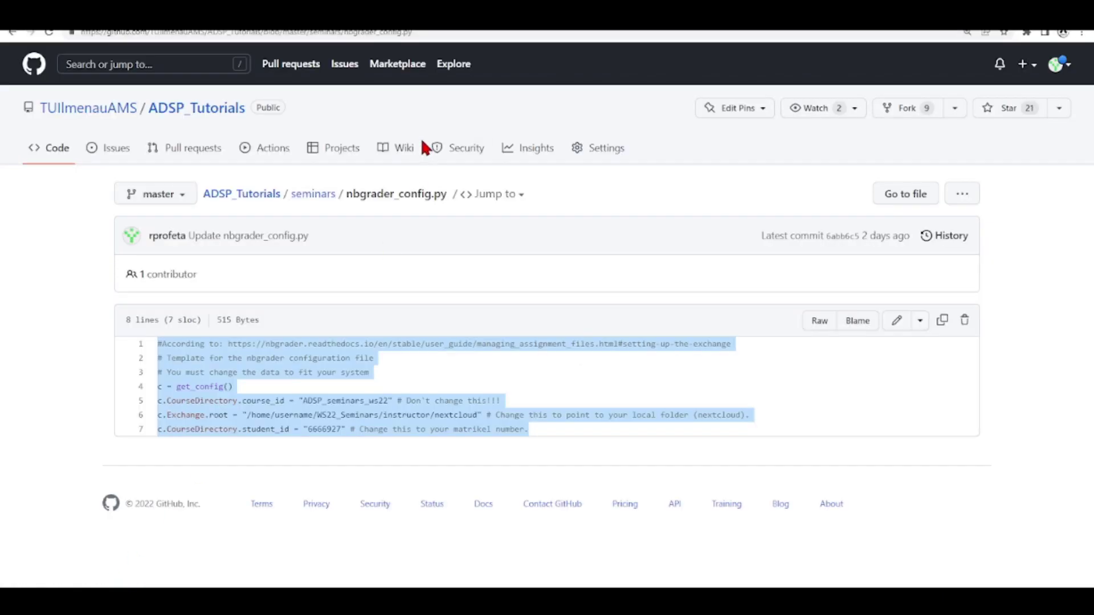
drag(346, 194, 444, 198)
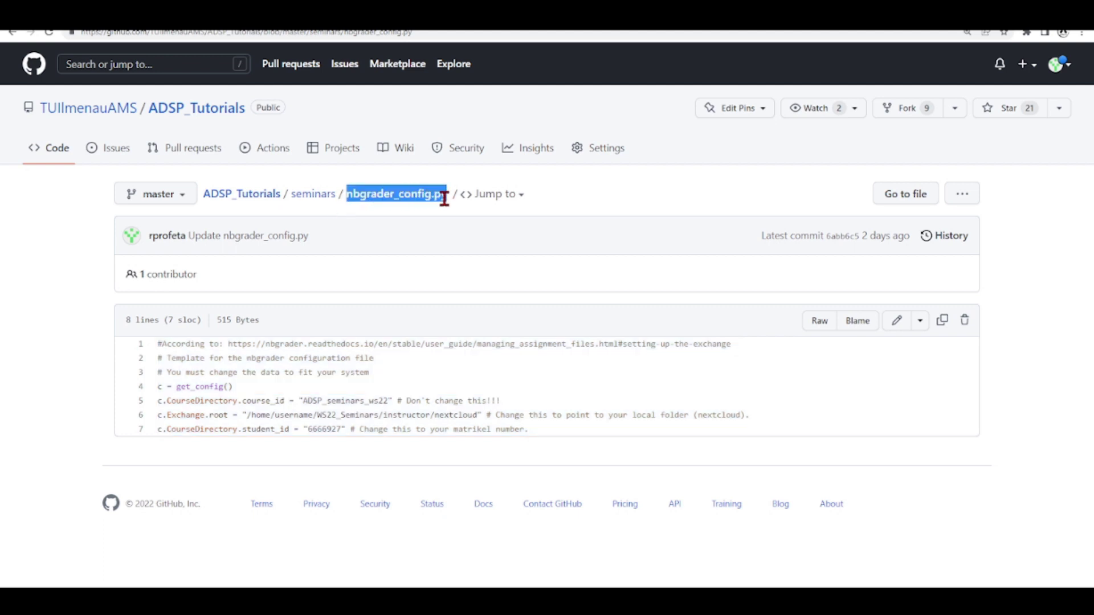
right_click(444, 199)
click(438, 209)
key(alt+Tab)
key(ctrl+v)
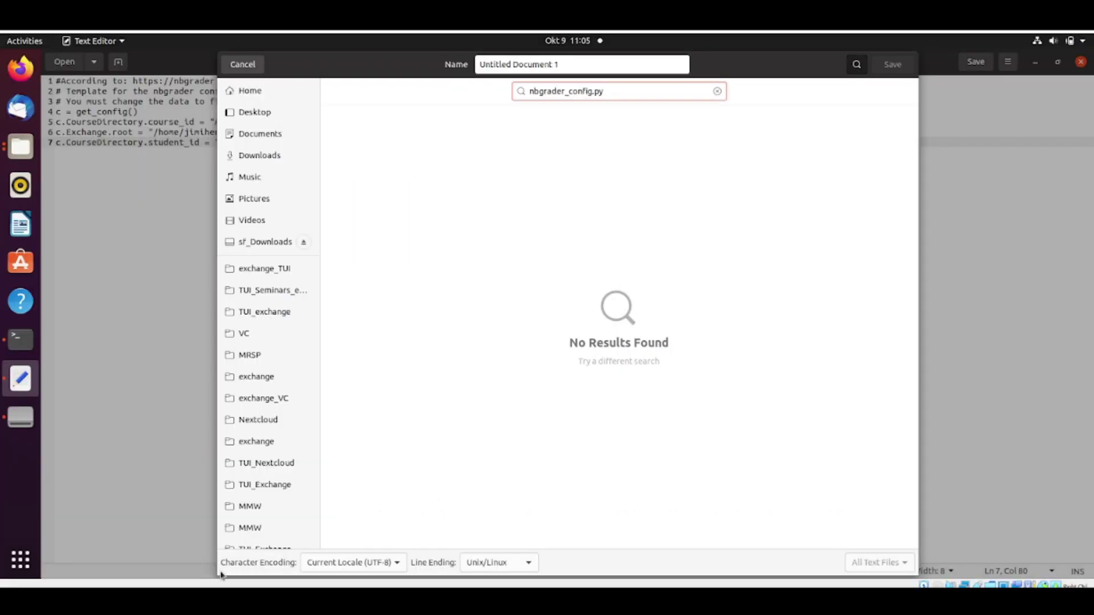
Save the document under the name nbgrader_config.py in the ADSP_Seminars_Work folder
key(ctrl+a)
key(ctrl+c)
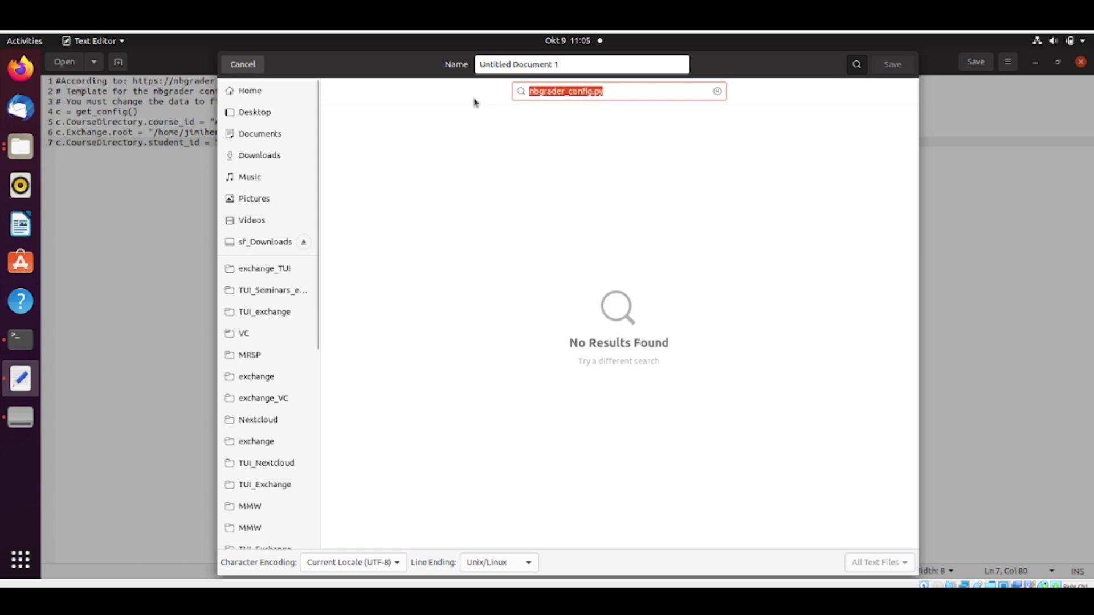
click(576, 63)
key(ctrl+a)
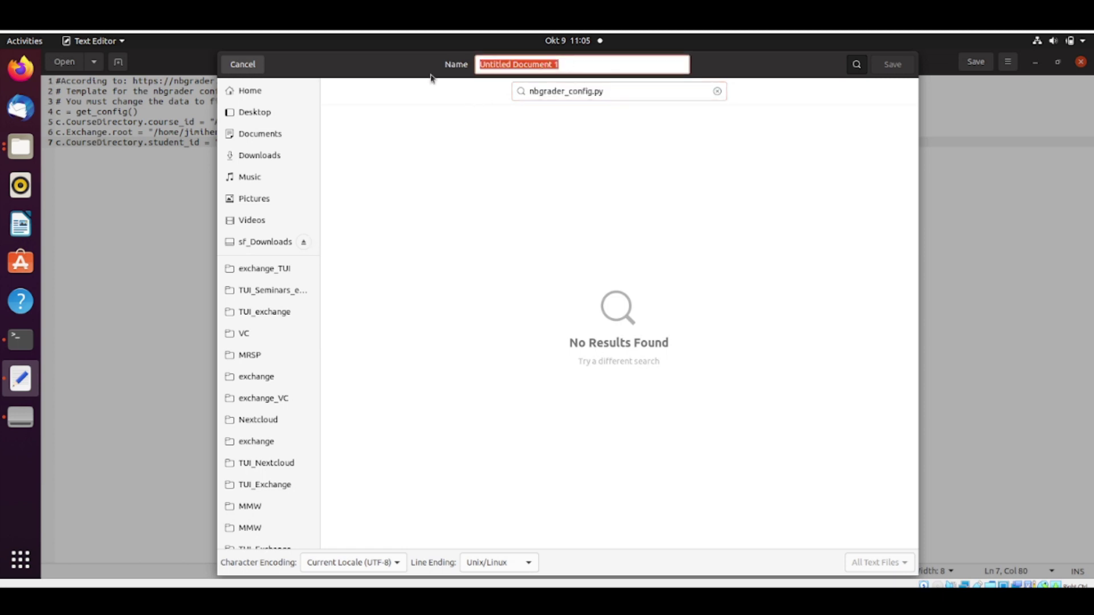
key(ctrl+v)
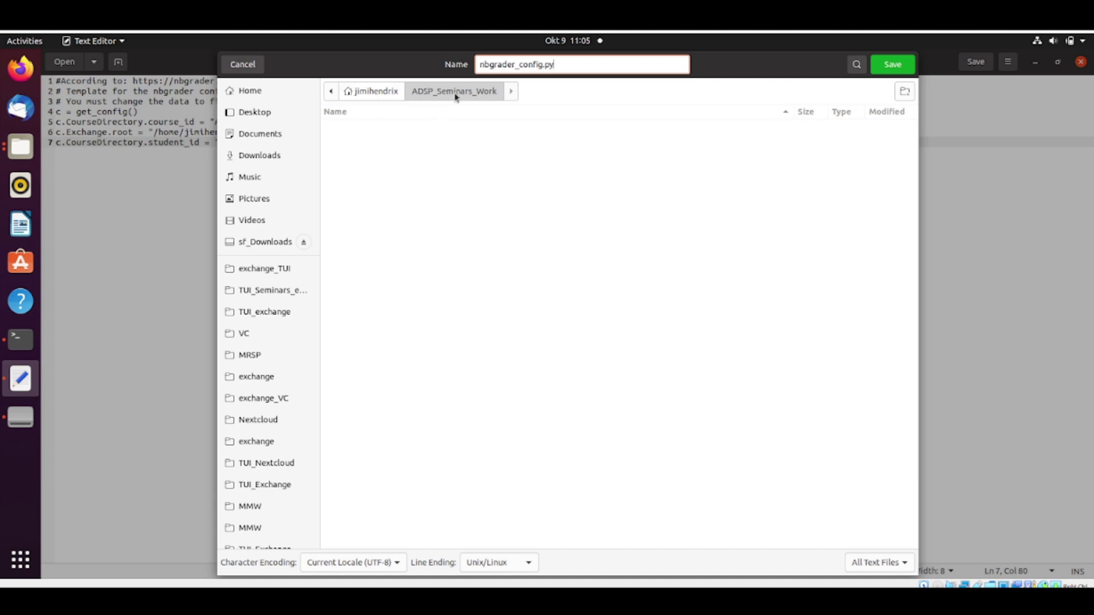
click(893, 69)
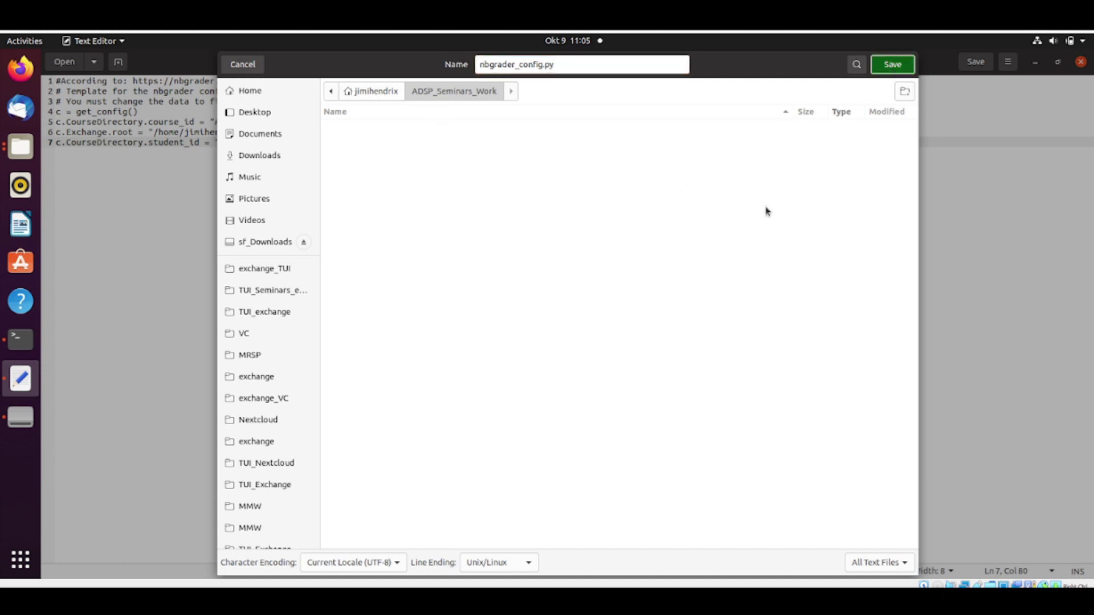
Open ADSP_Seminars_Work from Home in the file manager to check for the saved configuration file
click(21, 153)
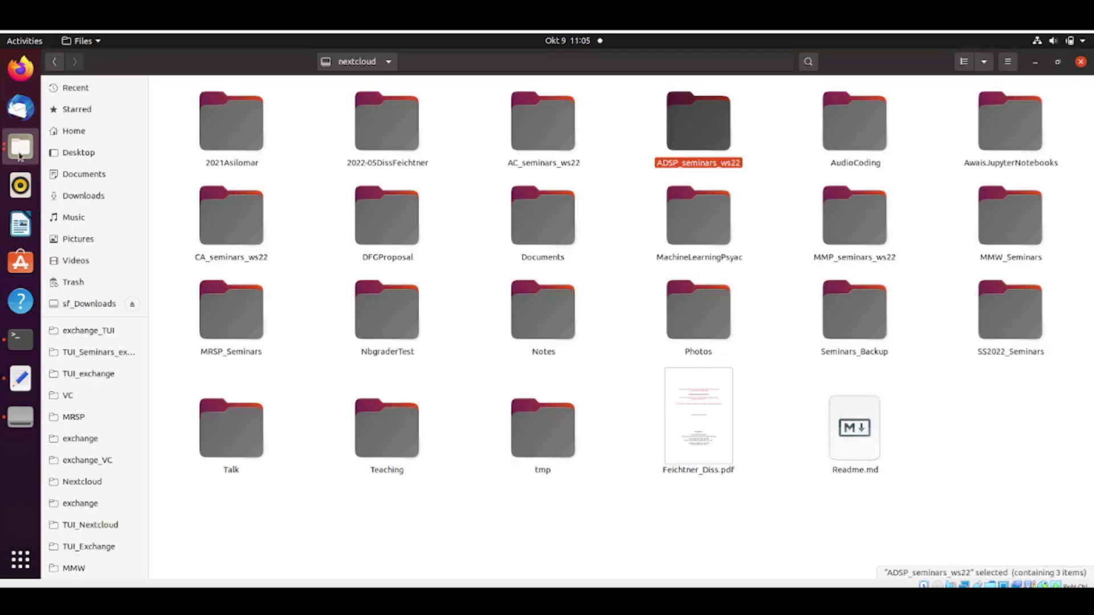
click(74, 131)
double_click(387, 123)
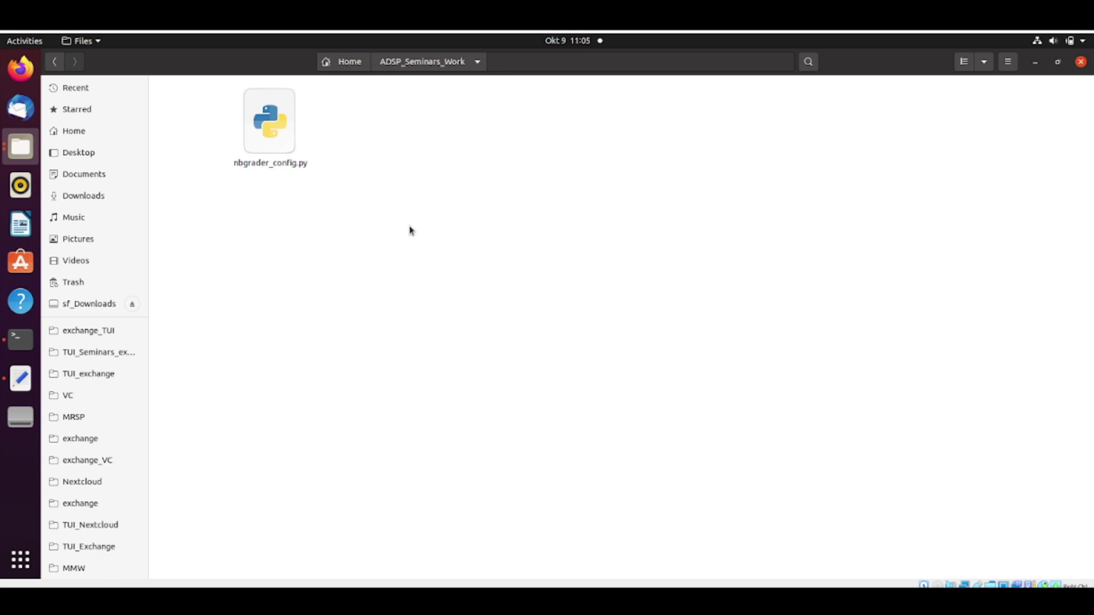
Examine the contents of the ADSP_seminars_ws22 exchange folder in the mounted nextcloud drive
click(345, 63)
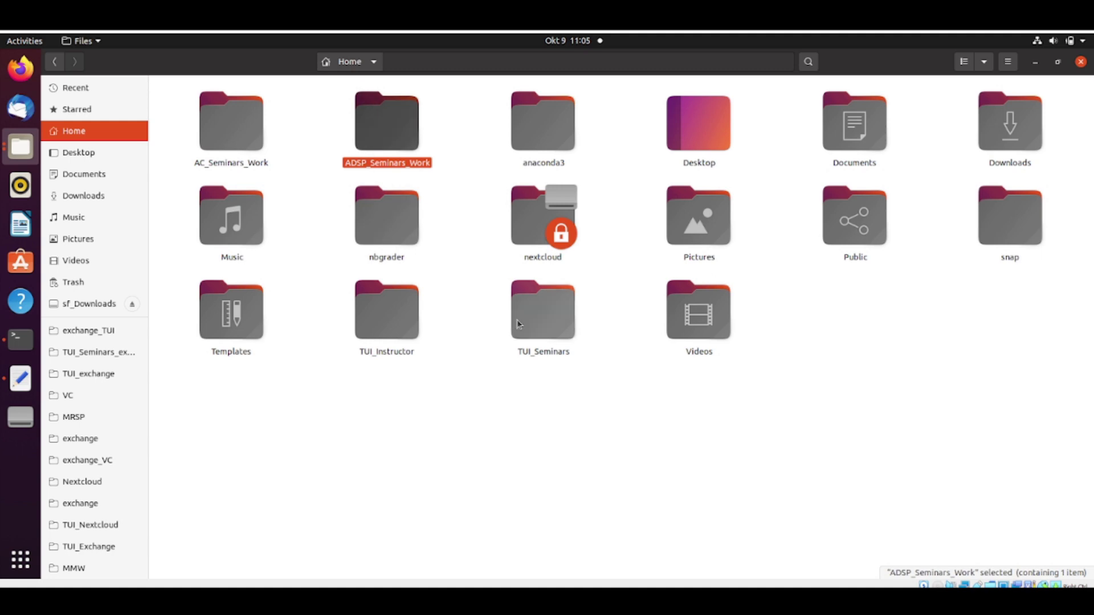
double_click(534, 228)
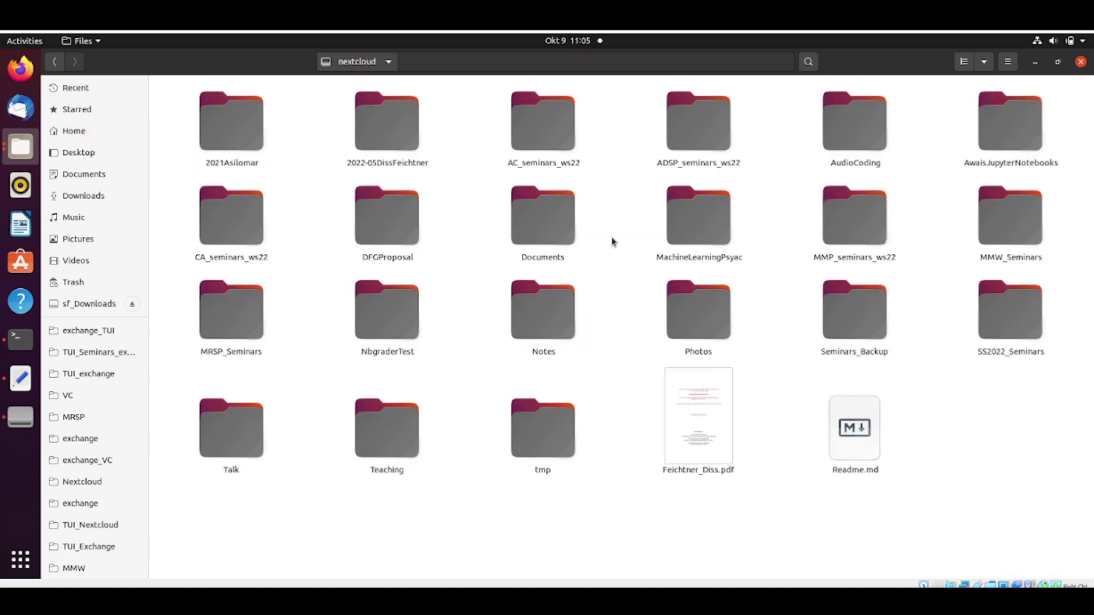
double_click(709, 139)
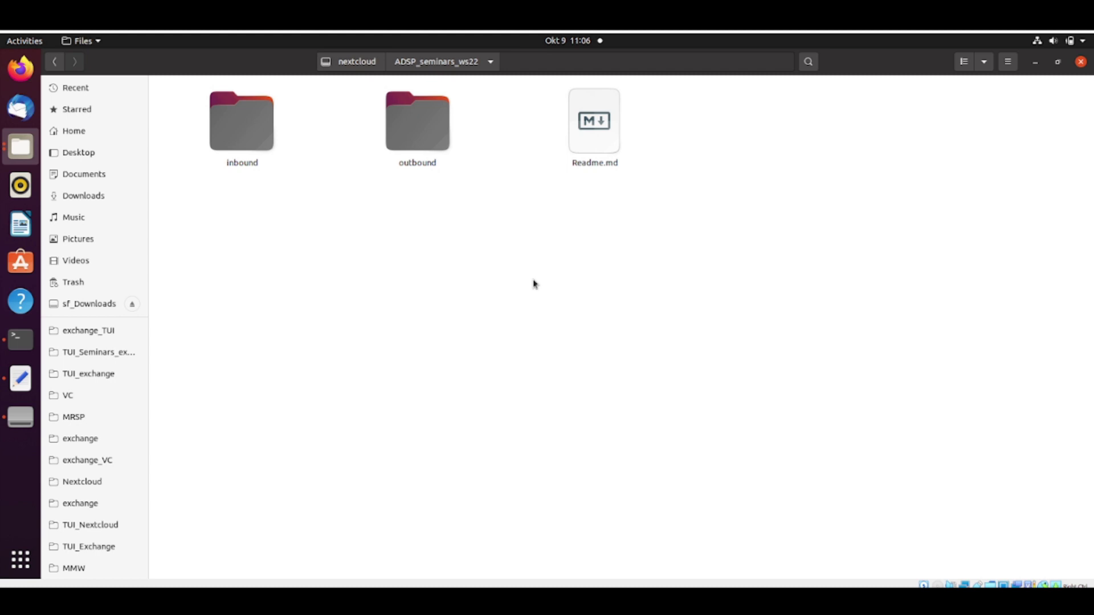
Return to the ADSP_Seminars_Work folder in Home and open a terminal in it
click(89, 134)
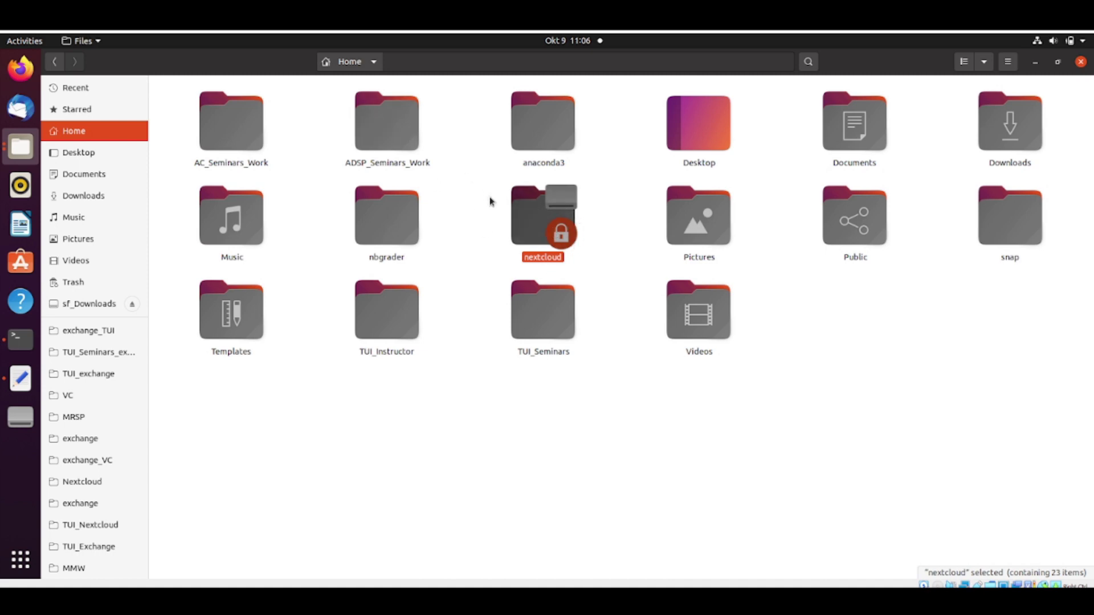
click(409, 122)
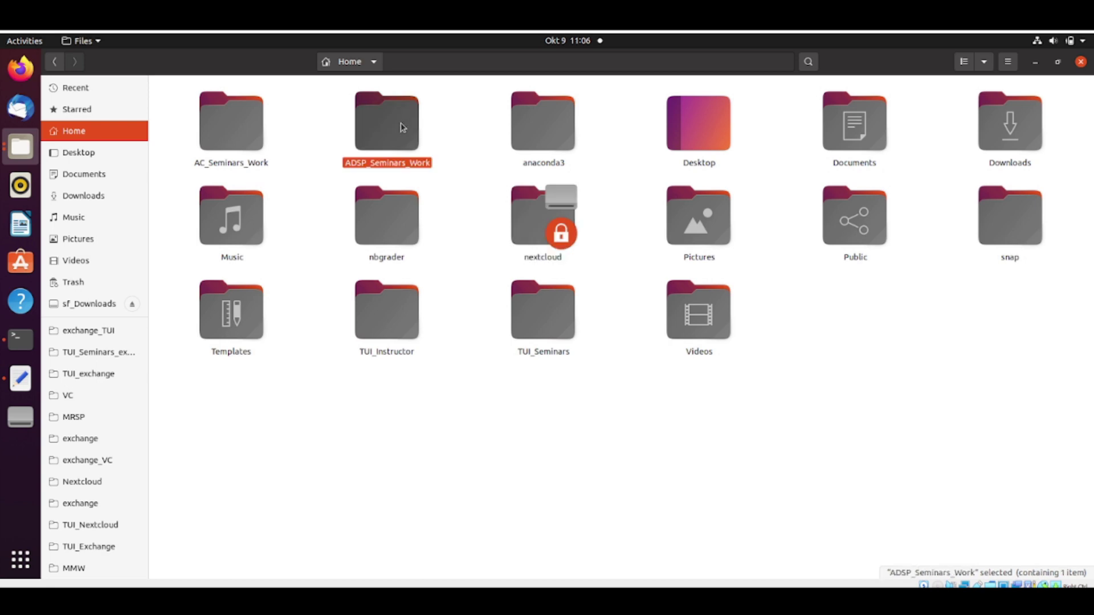
double_click(402, 127)
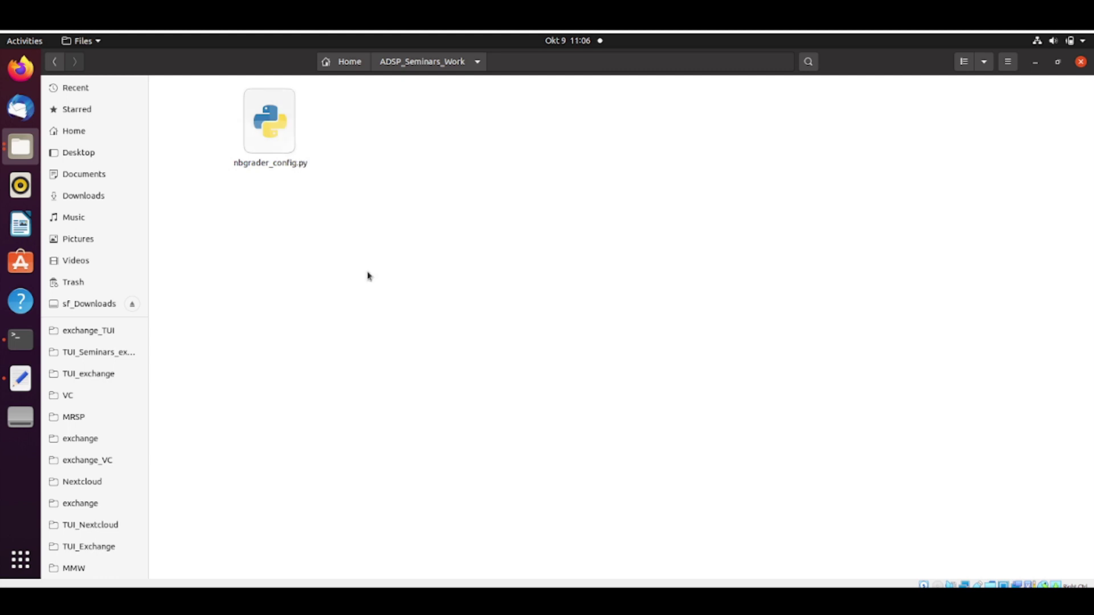
right_click(477, 201)
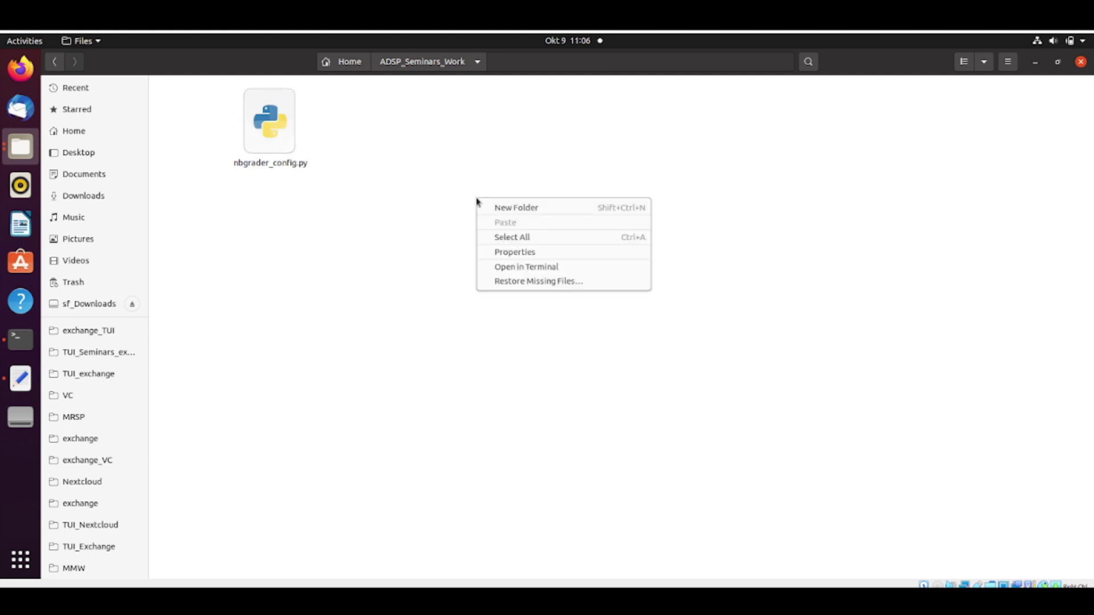
click(523, 267)
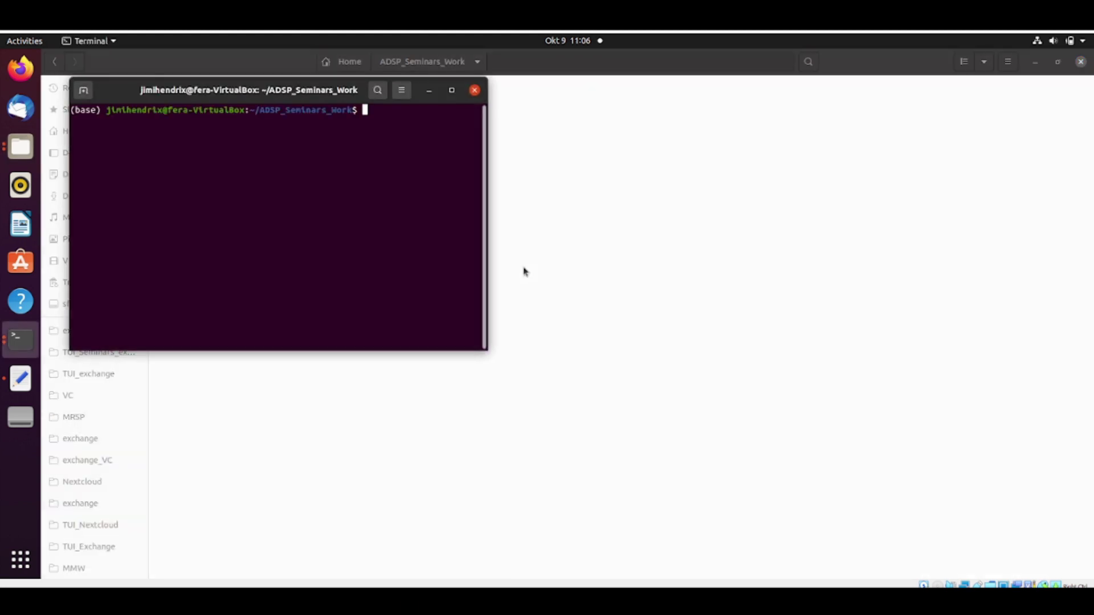
Enlarge the terminal's text by zooming in several levels
click(402, 90)
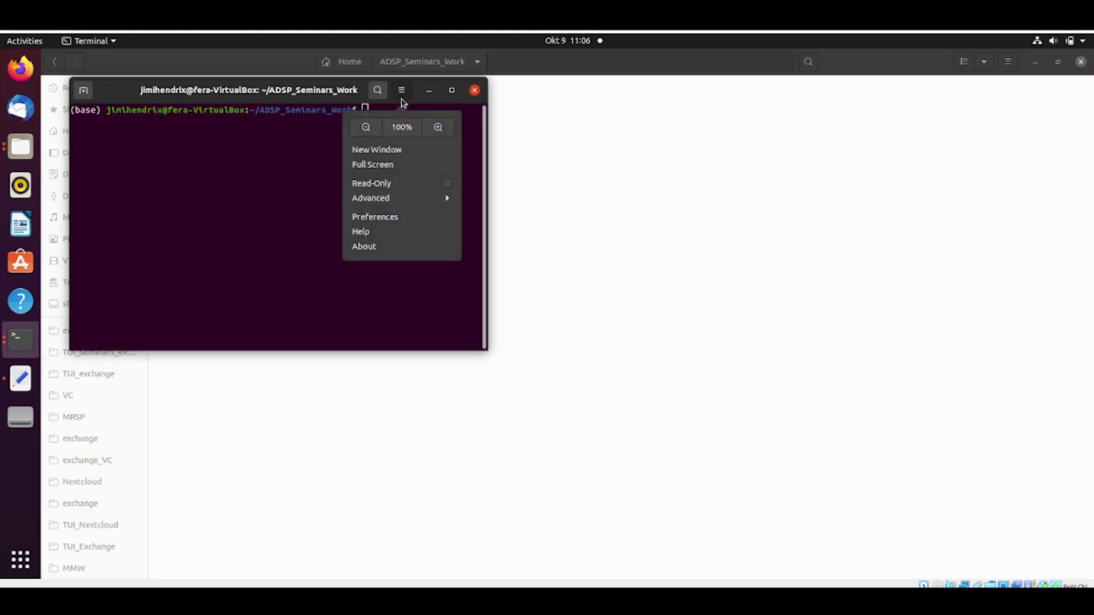
click(437, 126)
click(447, 90)
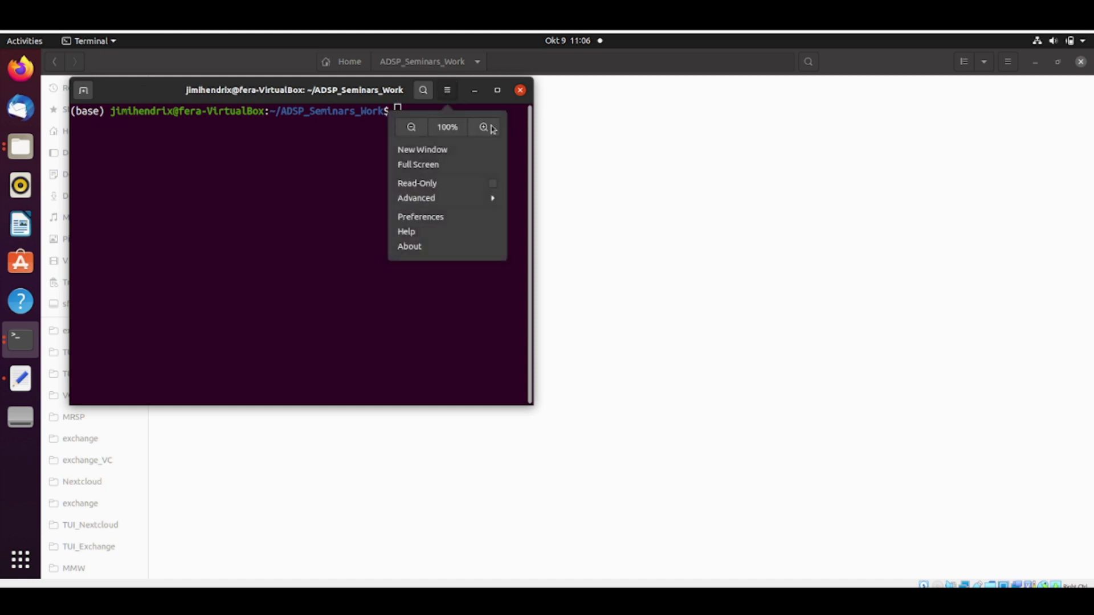
click(492, 126)
click(541, 91)
click(581, 138)
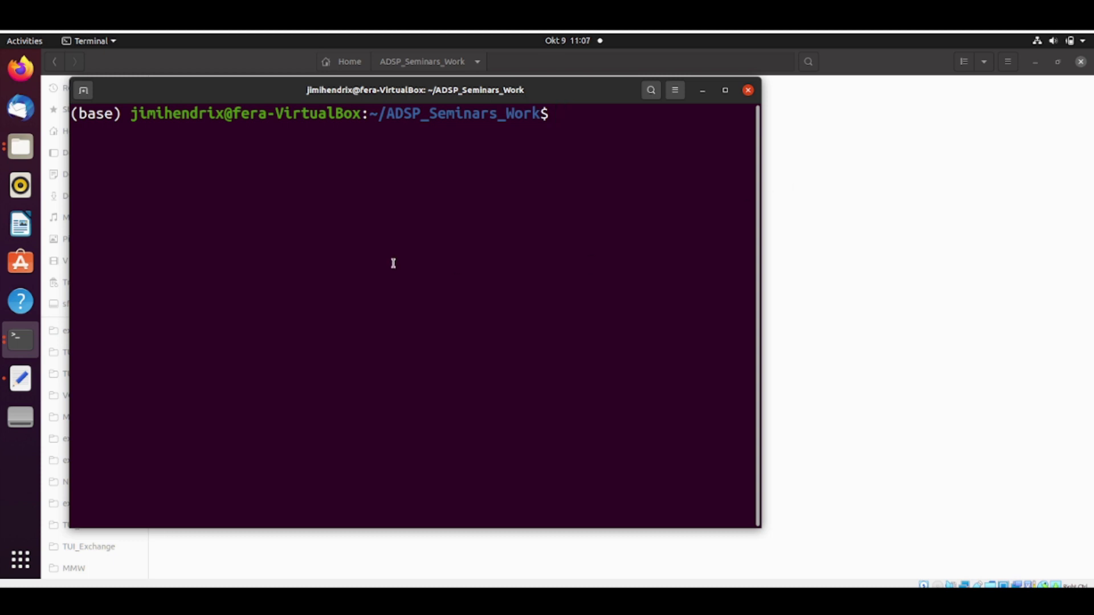
Activate the conda environment ADSP_Seminars in the terminal
text(conda activ)
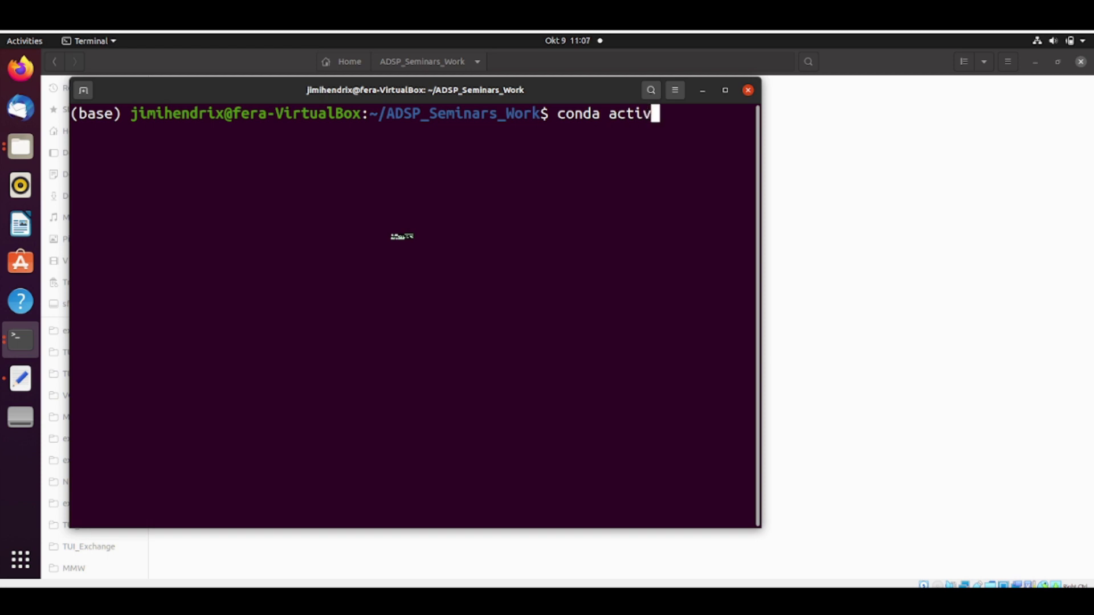
text(ate ADSP)
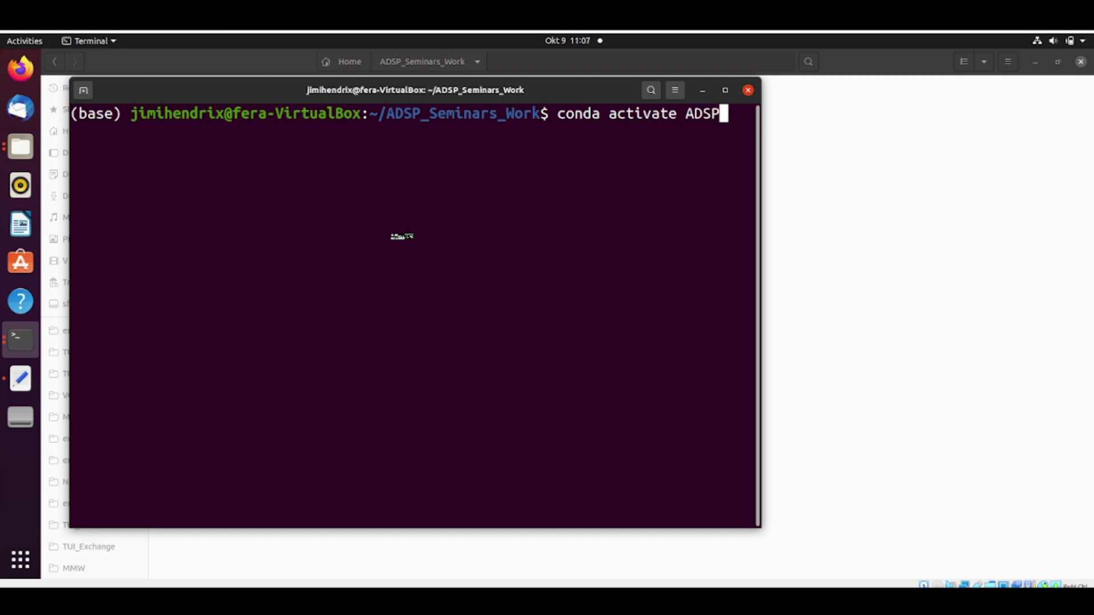
text(_Seminrs)
key(Return)
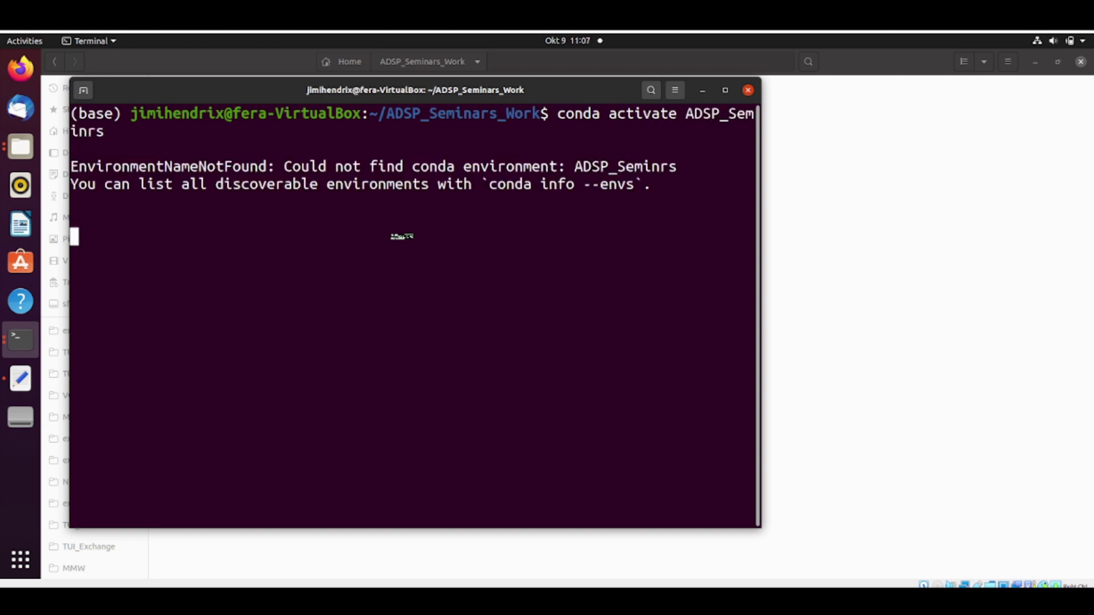
key(Up)
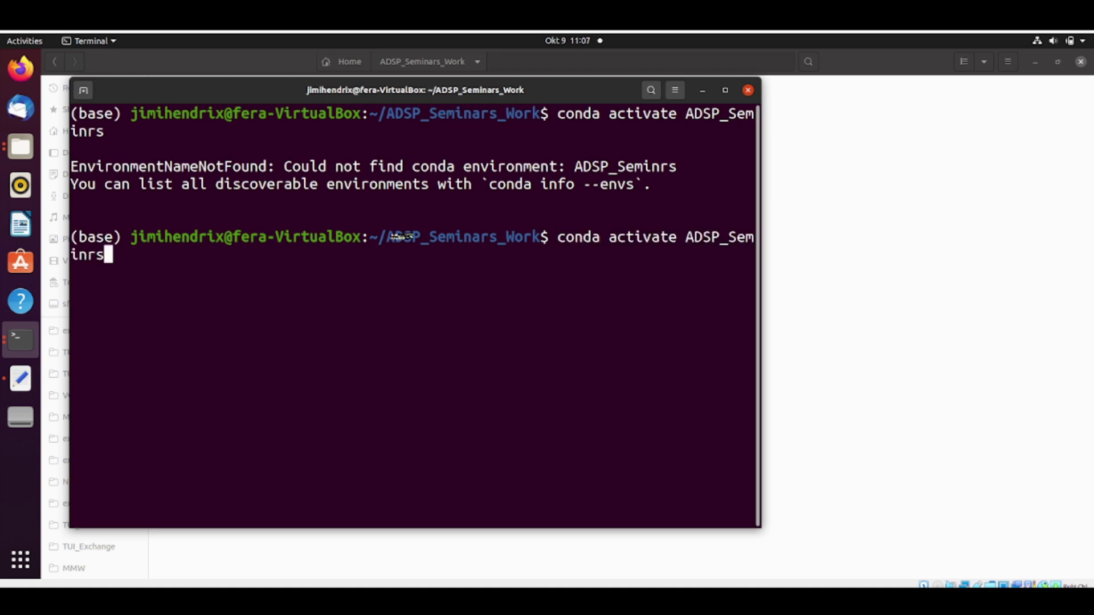
key(Left)
key(Left)
text(a)
key(Return)
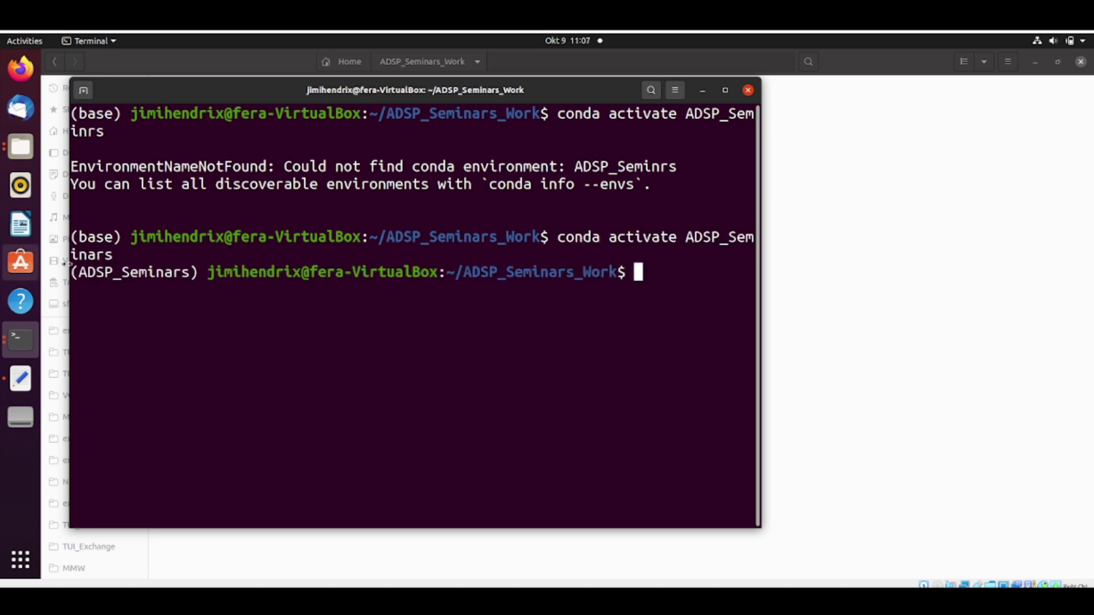
List the ADSP_Seminars_Work folder's files and start Jupyter Notebook from it
text(ls)
key(Return)
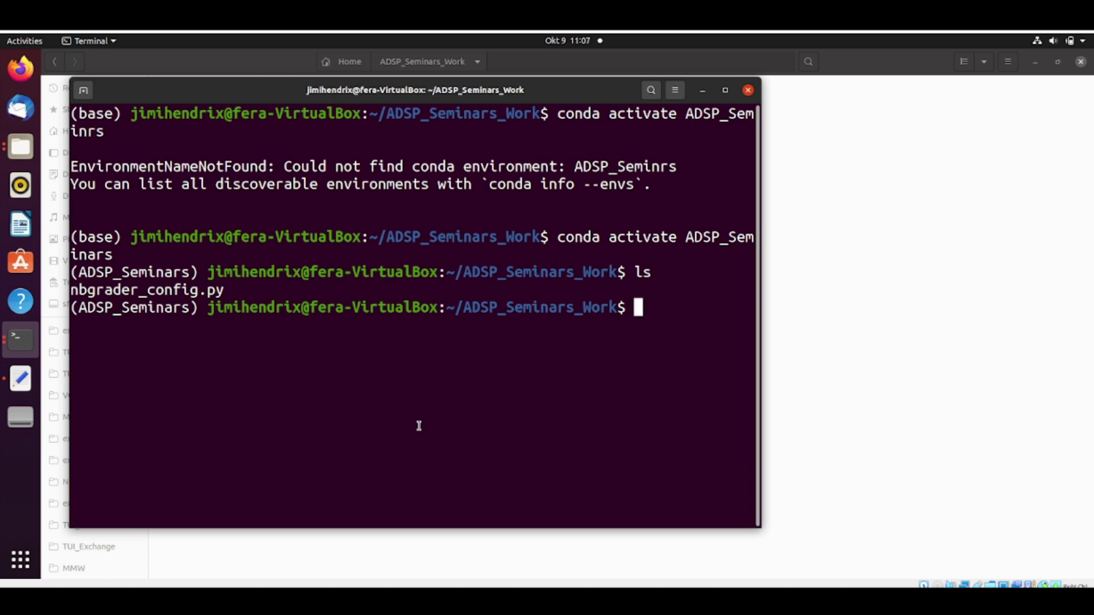
text(jupy)
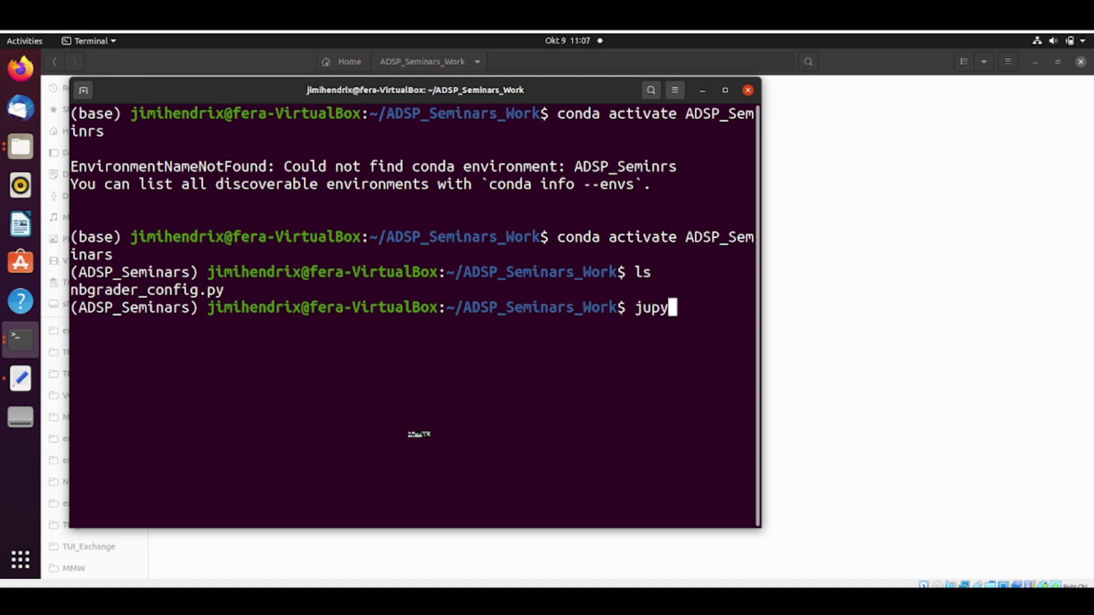
text(ter notebook)
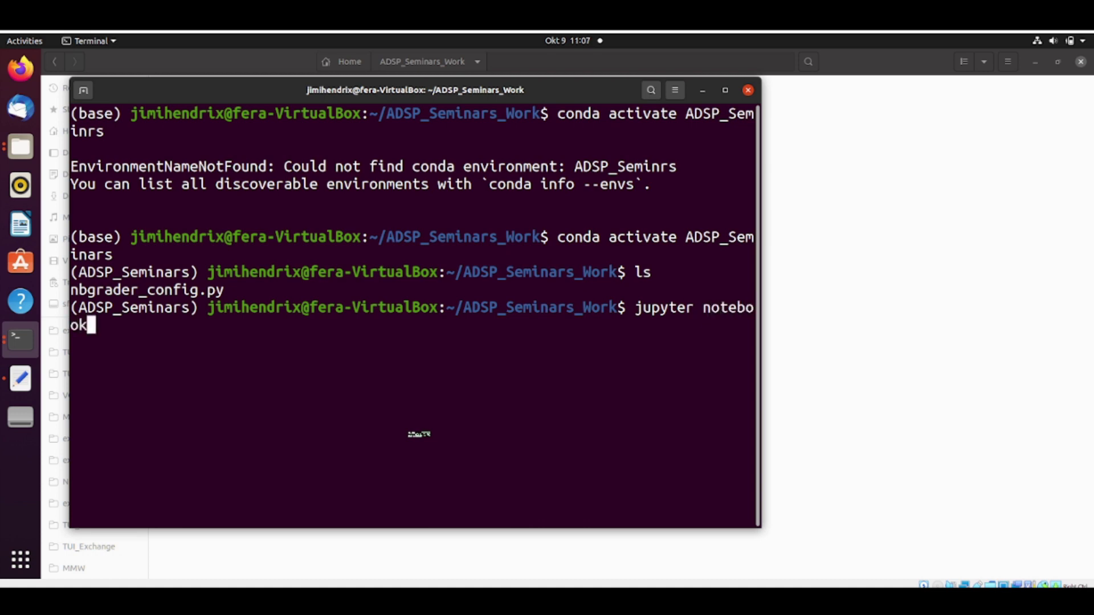
key(Return)
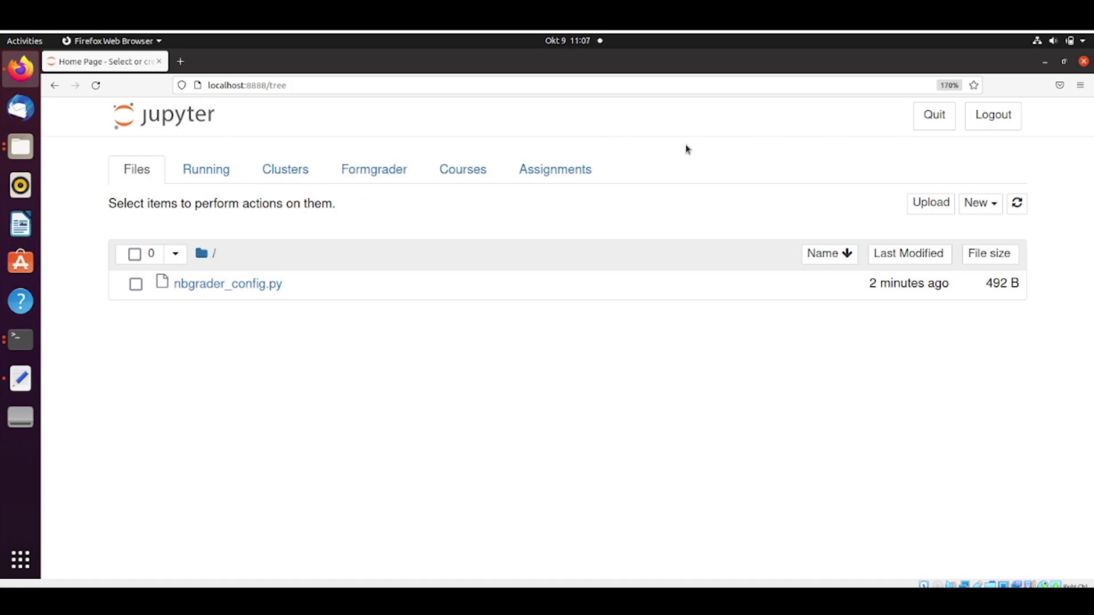
Check the Assignments list in Jupyter and examine the notebook server's log in the terminal, enlarged to full size
click(569, 179)
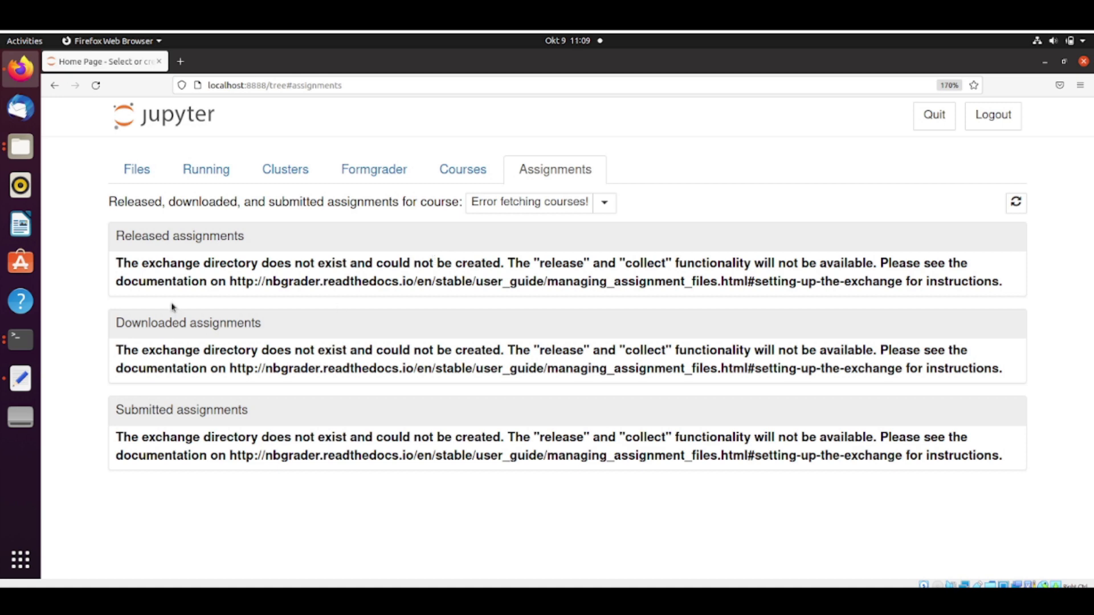
click(20, 340)
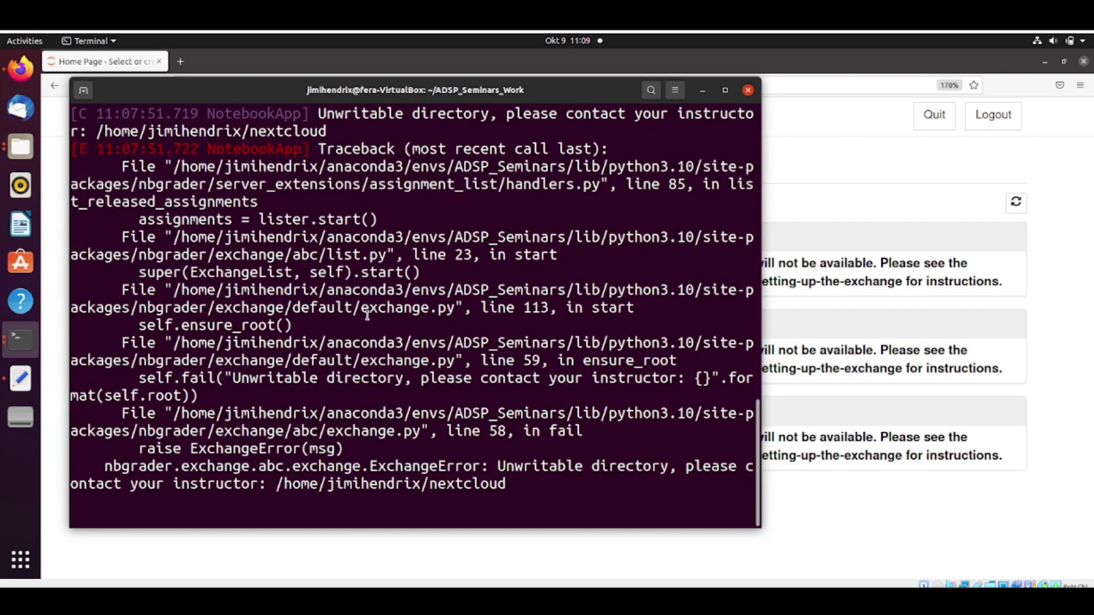
click(725, 90)
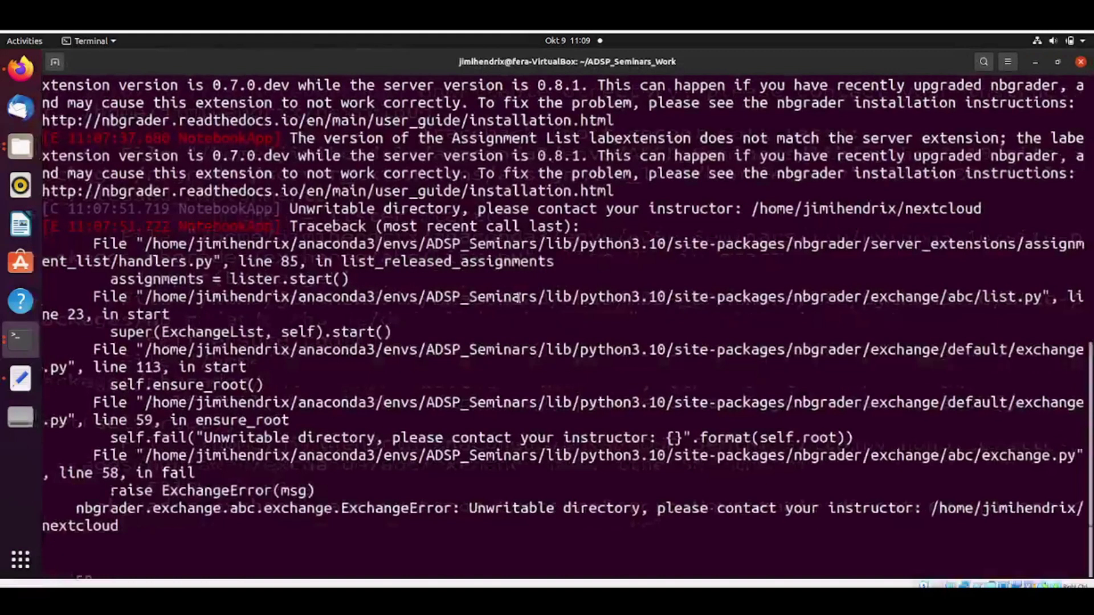
scroll(516, 297, up, 10)
scroll(517, 297, up, 2)
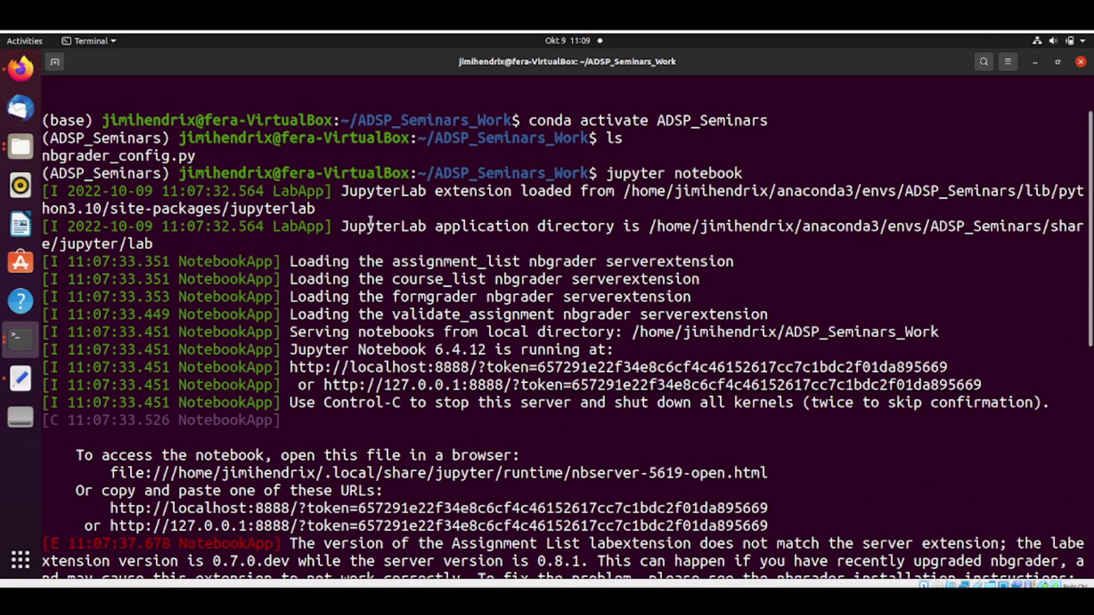
scroll(655, 279, down, 2)
scroll(658, 231, down, 1)
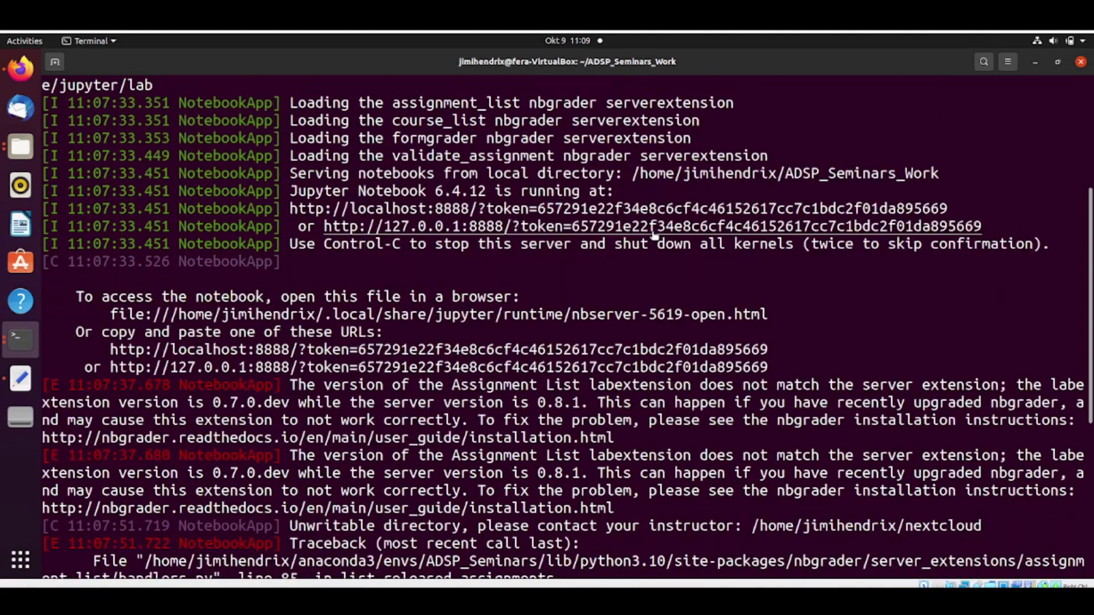
scroll(654, 234, down, 6)
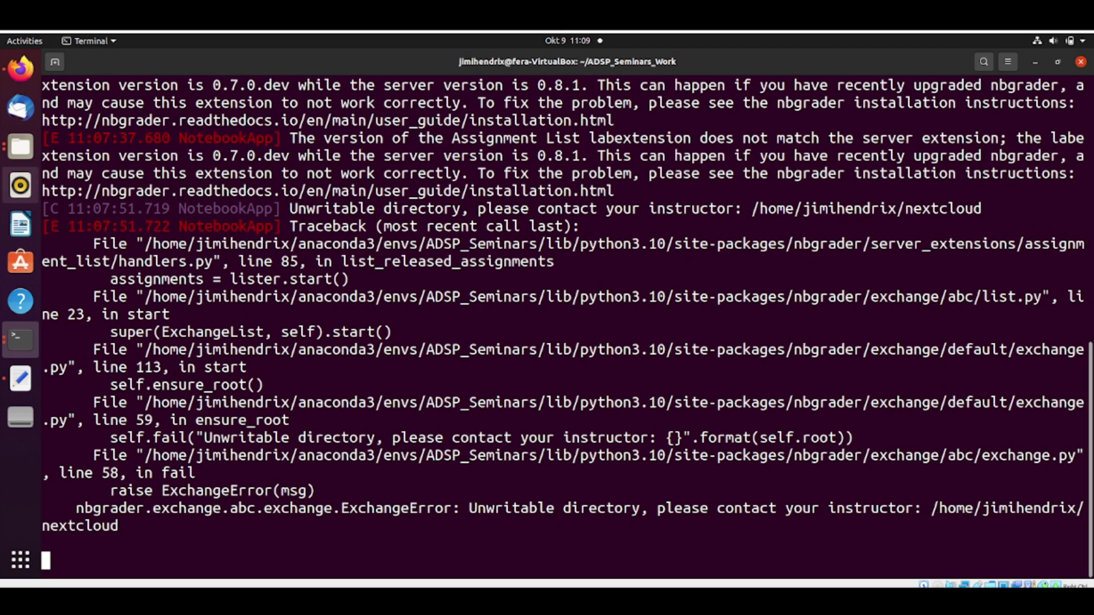
Switch to the file manager and inspect the permissions of the nextcloud folder in Home
click(23, 152)
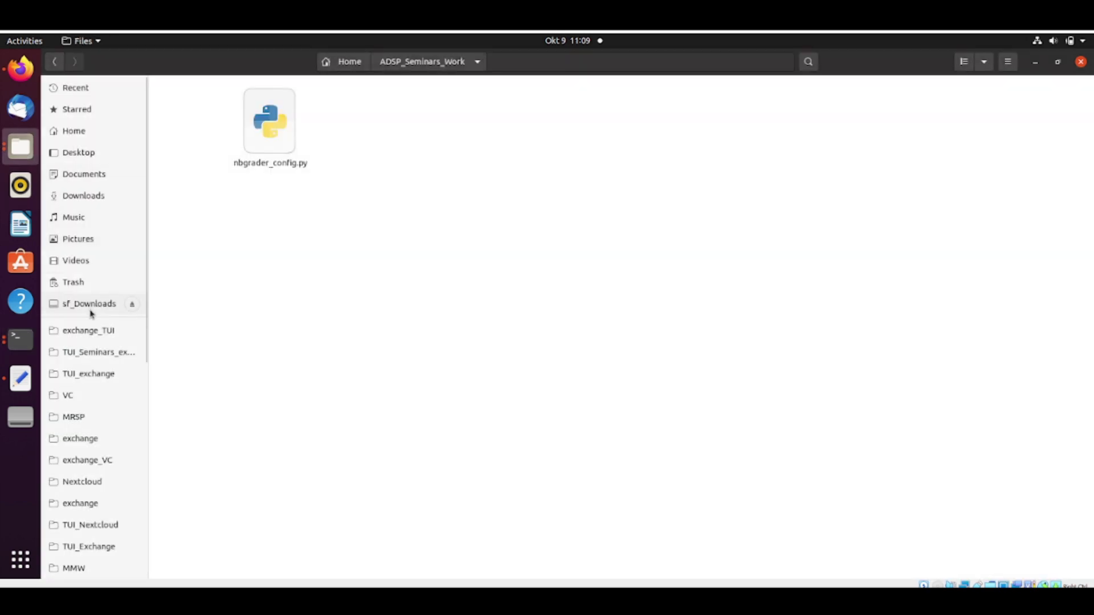
click(77, 135)
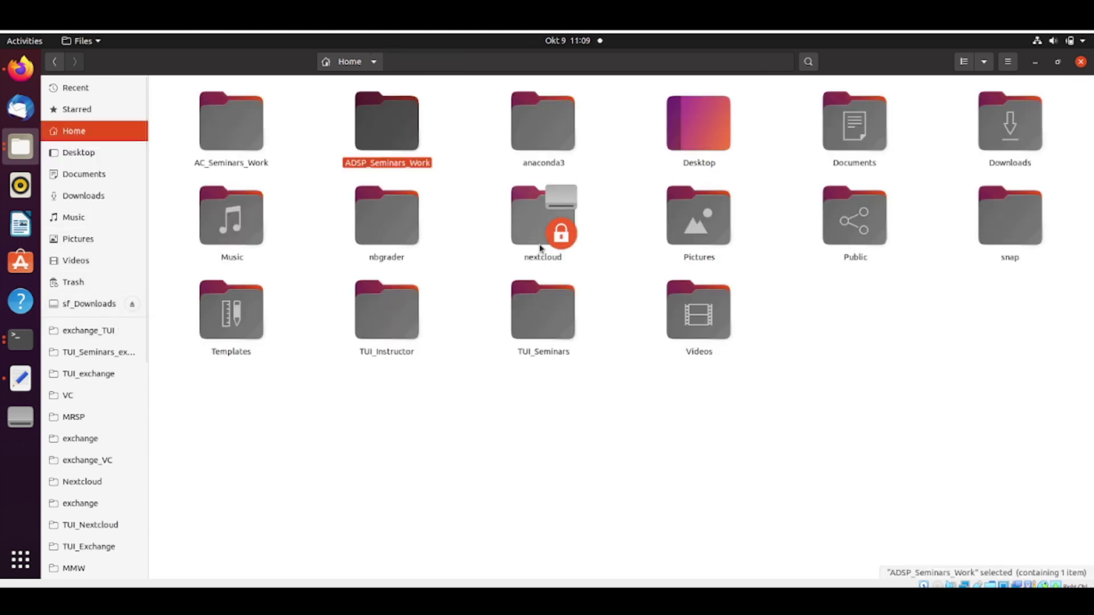
click(562, 237)
right_click(561, 238)
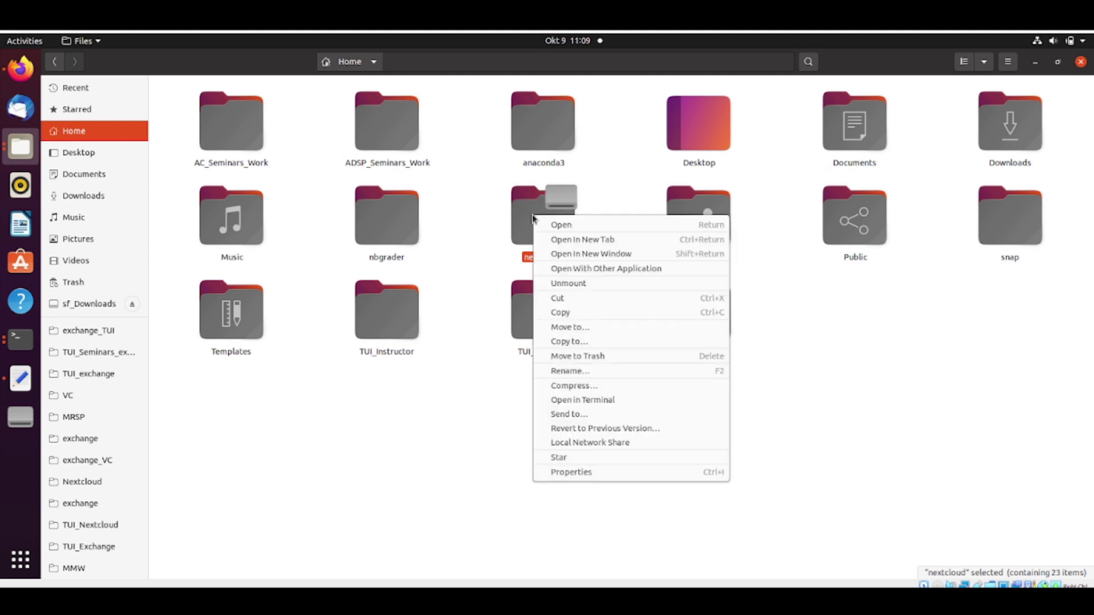
click(573, 473)
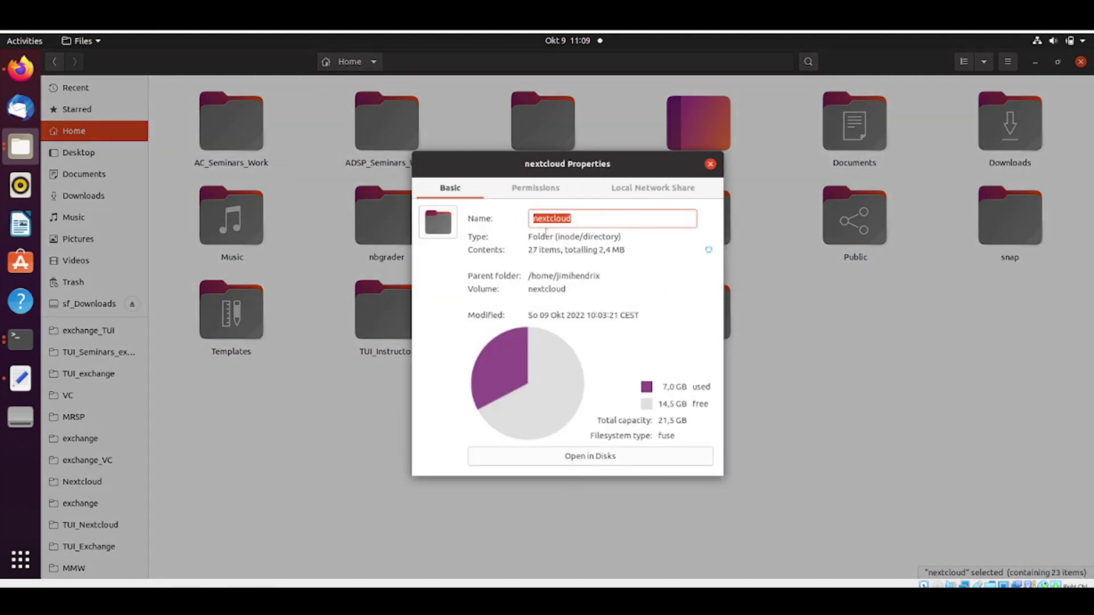
click(535, 191)
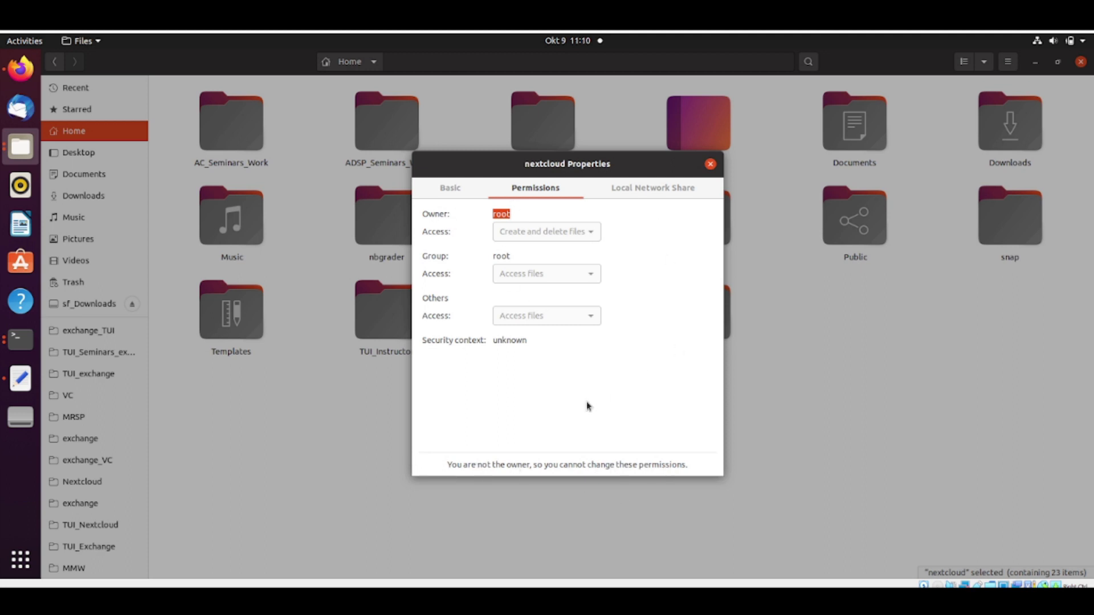
click(710, 165)
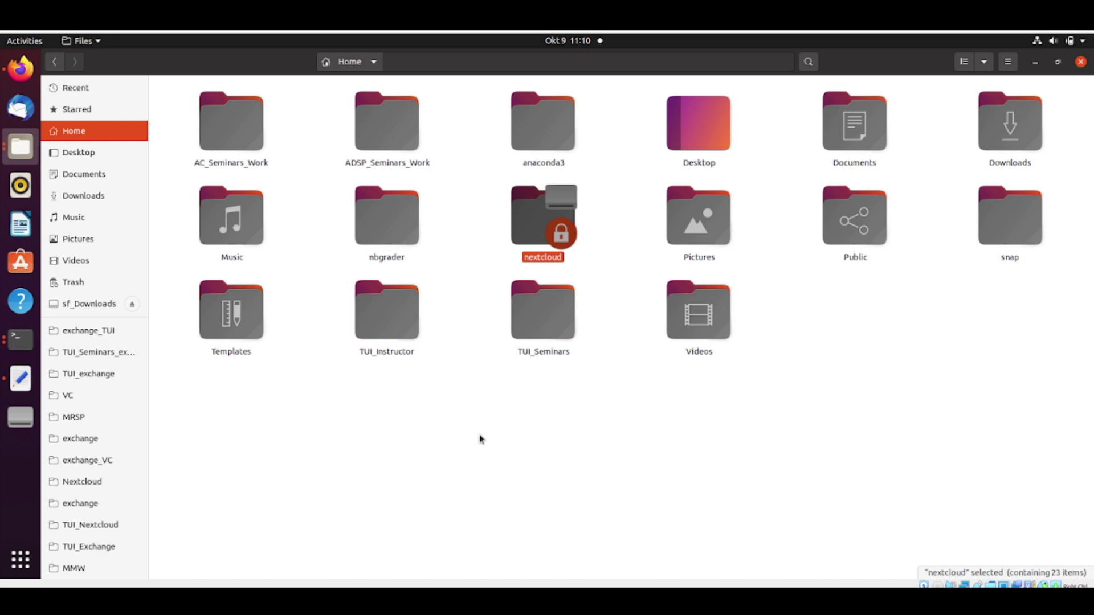
Open a new terminal in the Home folder and list the folder's contents
right_click(480, 438)
click(529, 504)
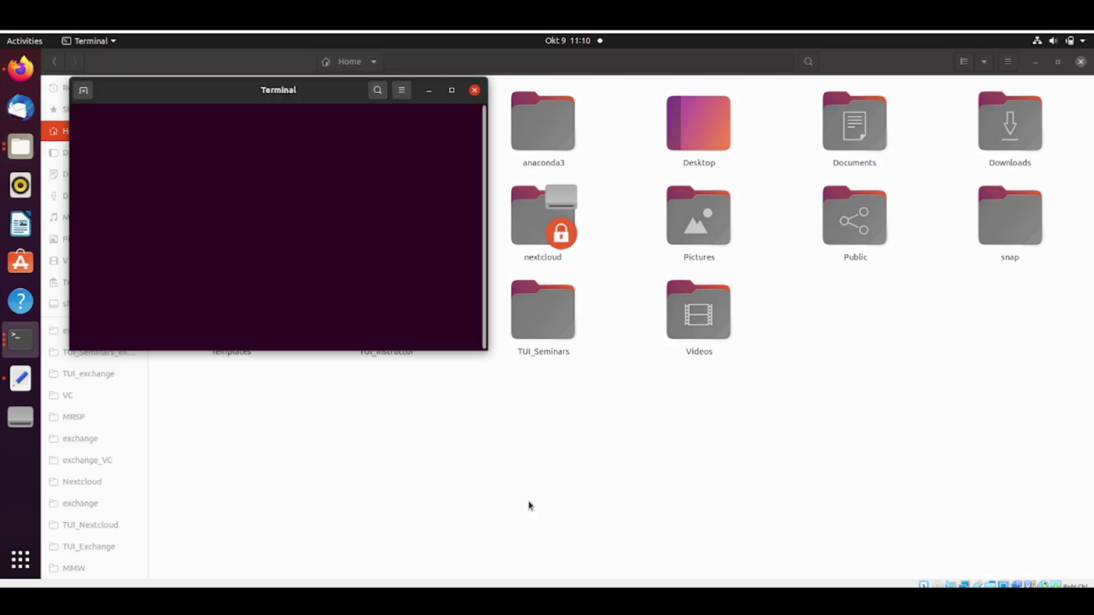
text(ls)
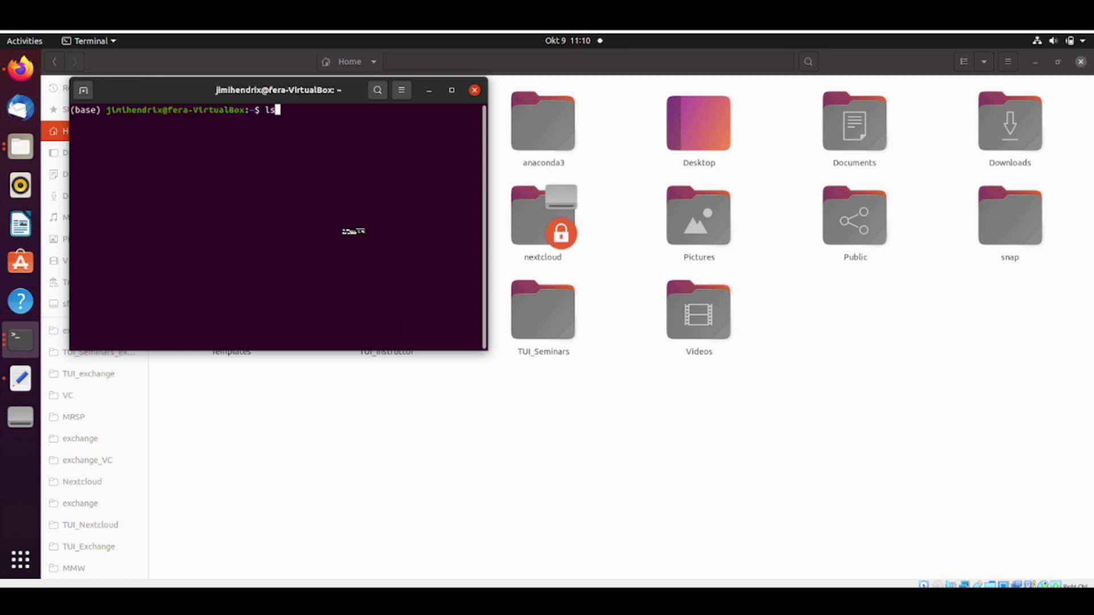
key(Return)
Run sudo chmod 777 ~/nextcloud/ to give everyone full access to the folder, entering the account password
text(su)
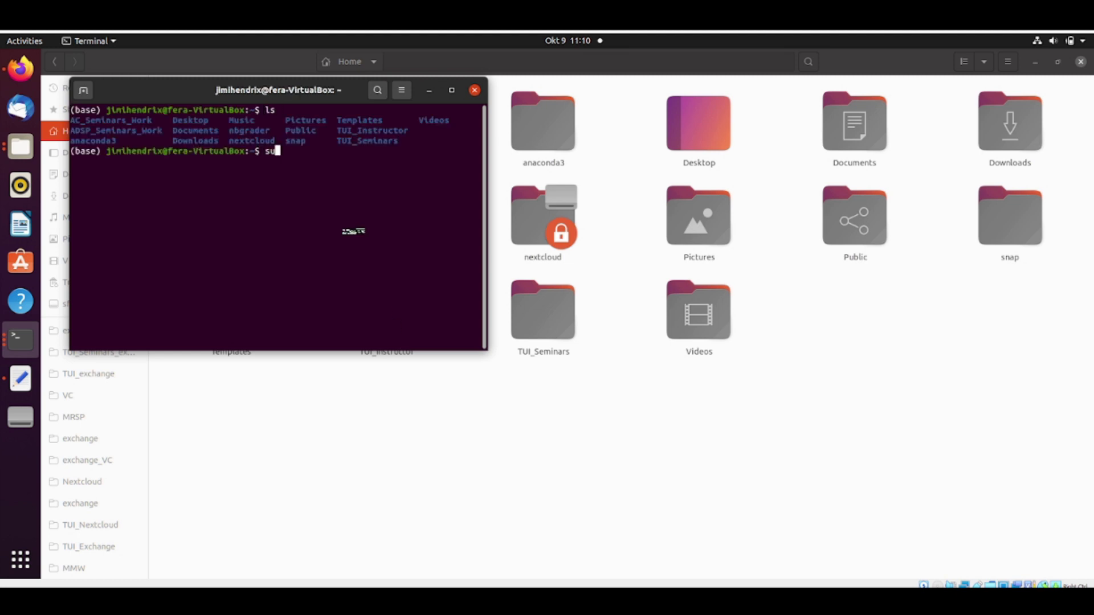
text(do chmod 777 ~/ne)
key(Tab)
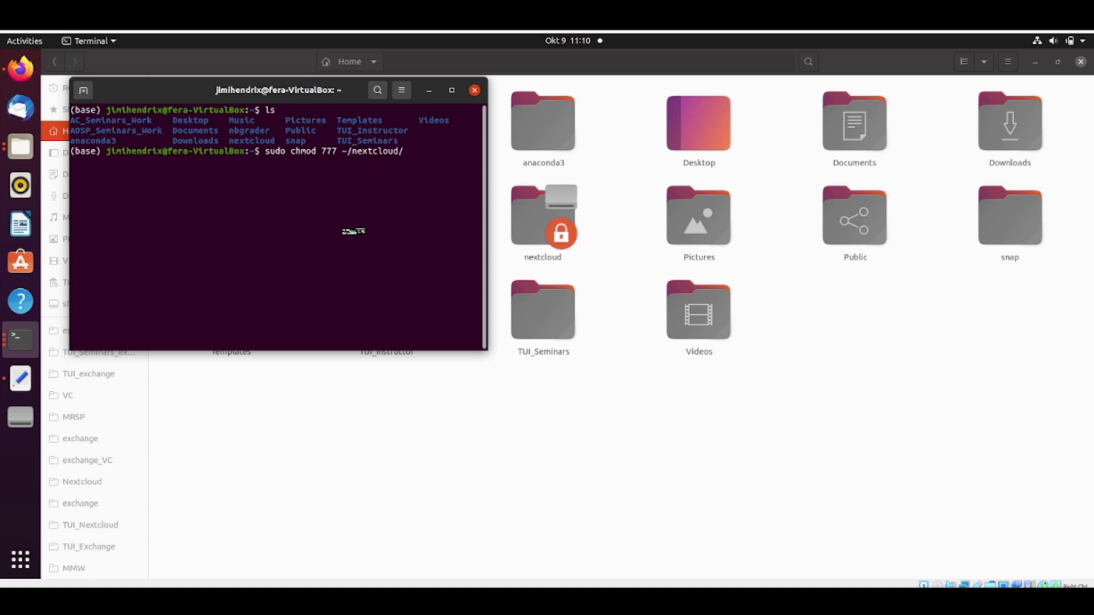
key(Return)
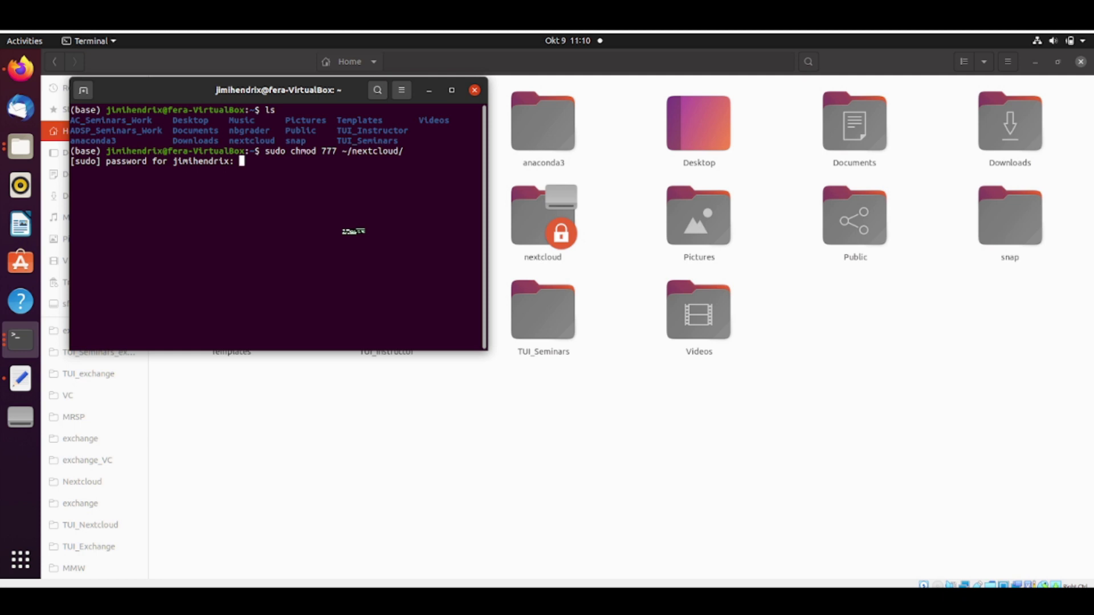
key(Return)
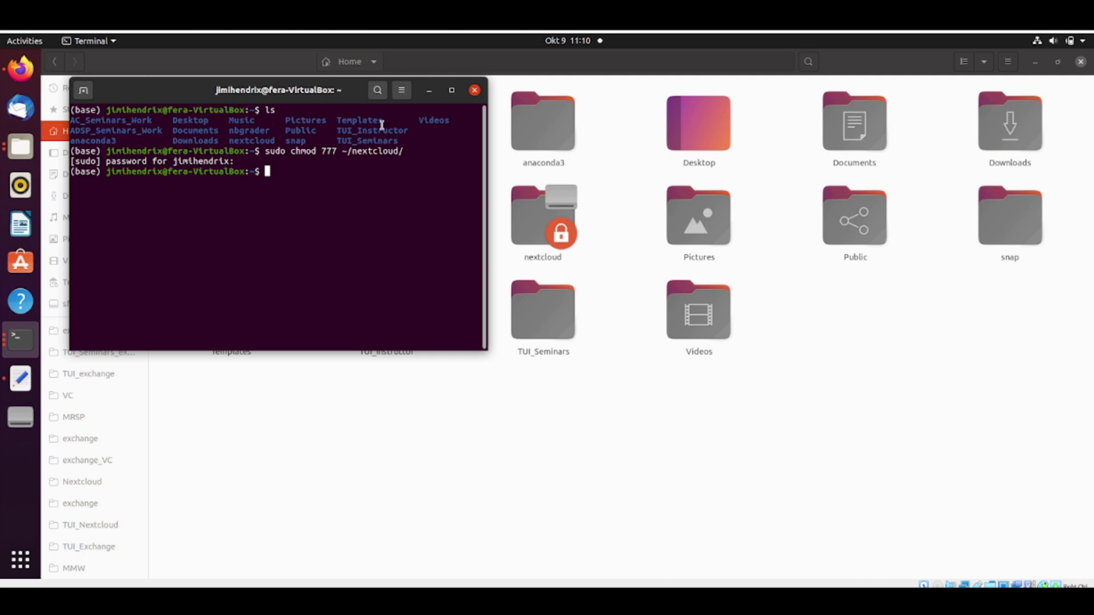
List the Home folder's contents again to check the nextcloud folder, and leave the terminal
text(ls)
key(Return)
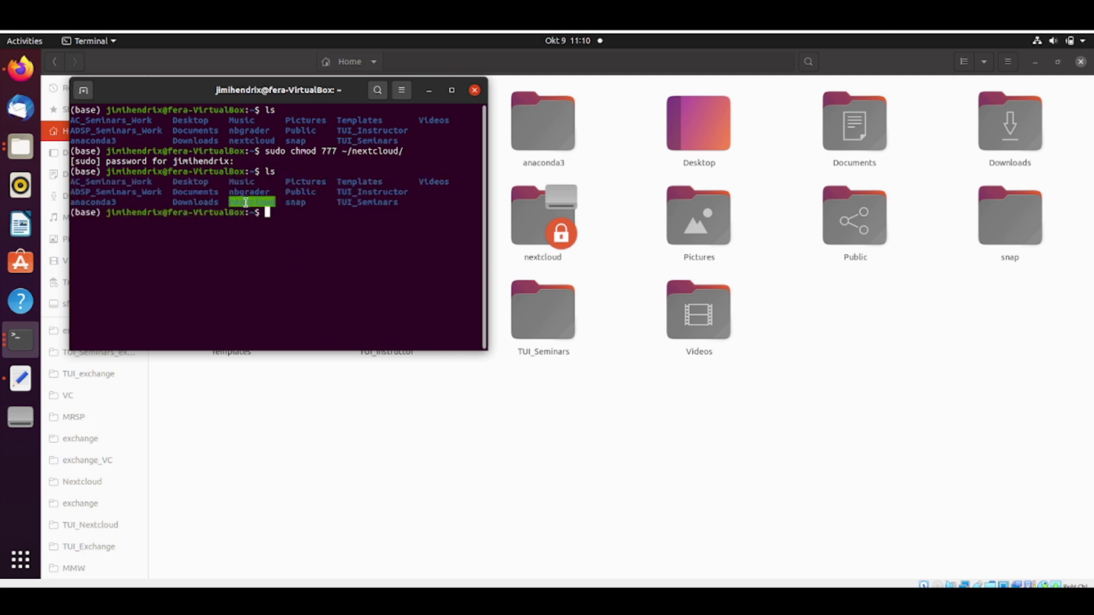
key(ctrl+d)
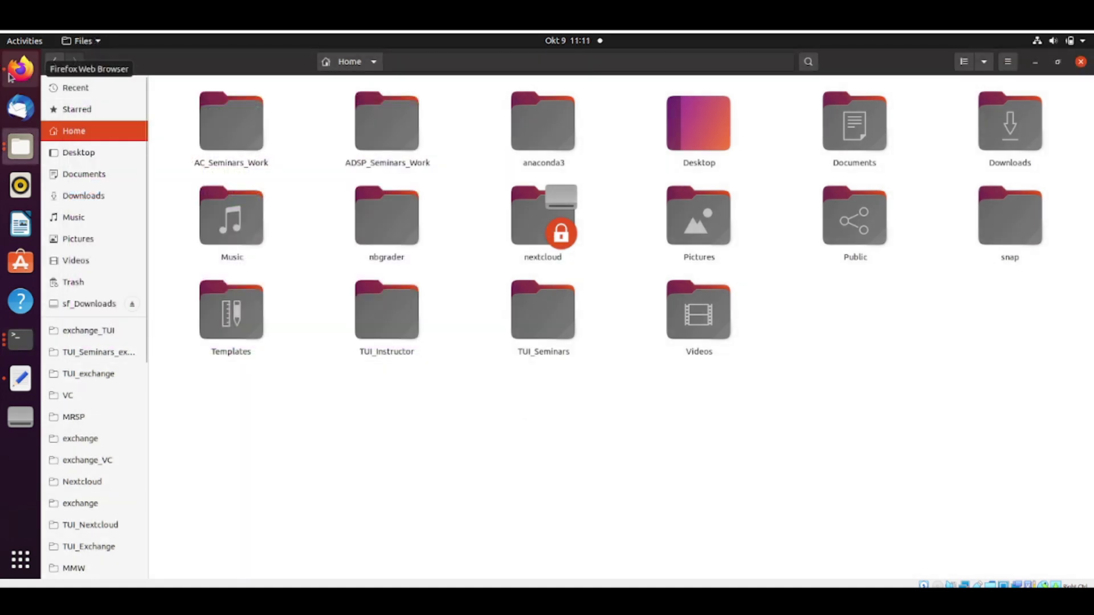
Switch to Jupyter in Firefox, check the Assignments list again, and return to the terminal
click(15, 79)
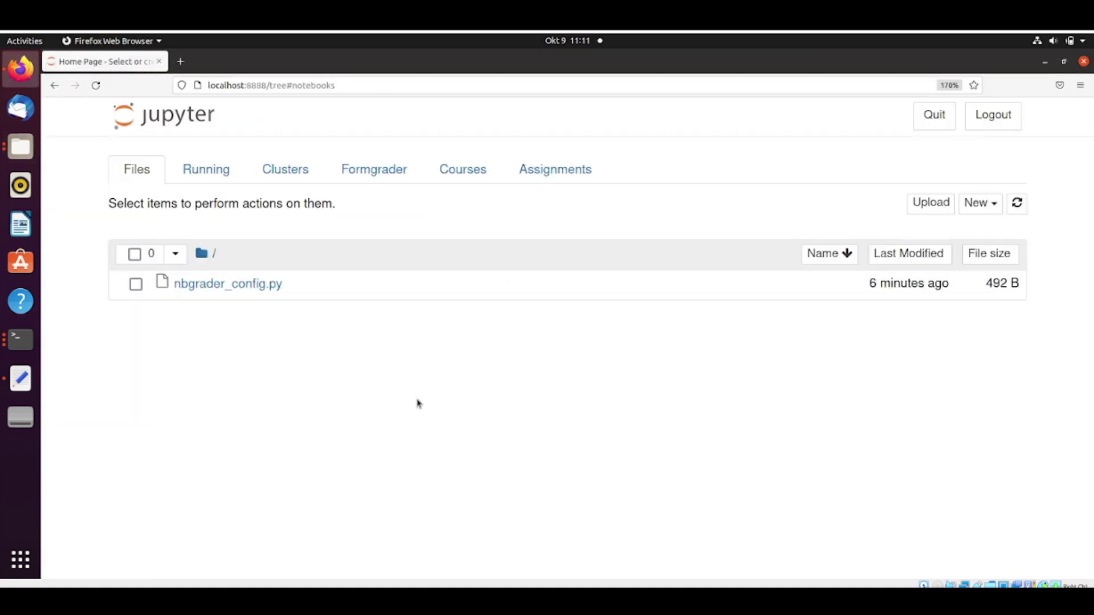
click(554, 174)
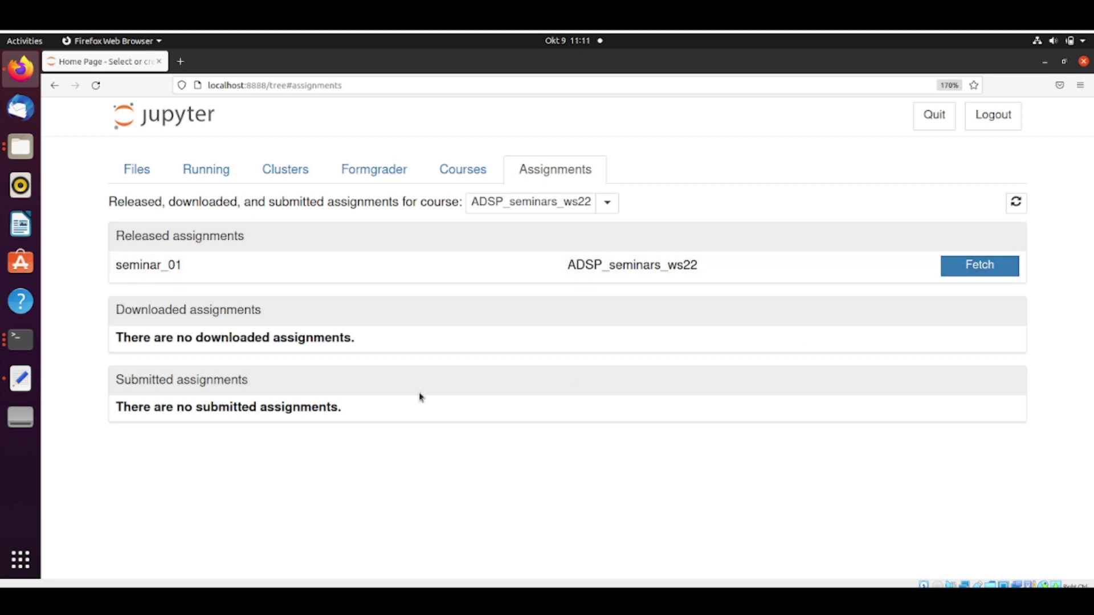
click(20, 340)
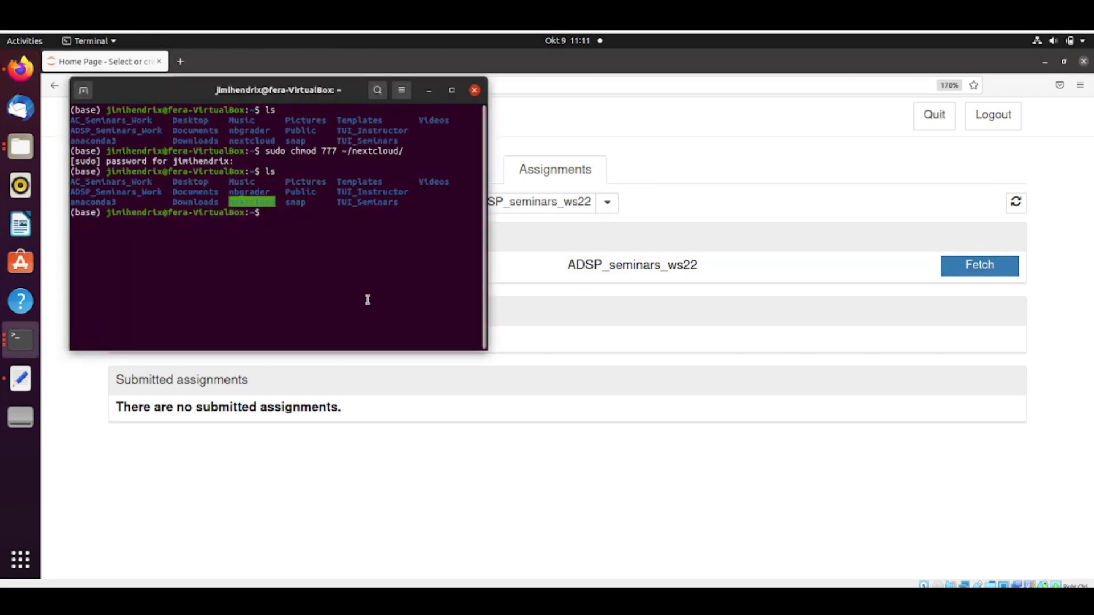
Check the Jupyter server's log in the ADSP_Seminars_Work terminal, and bring the Home terminal window back in front of it
click(24, 336)
click(123, 345)
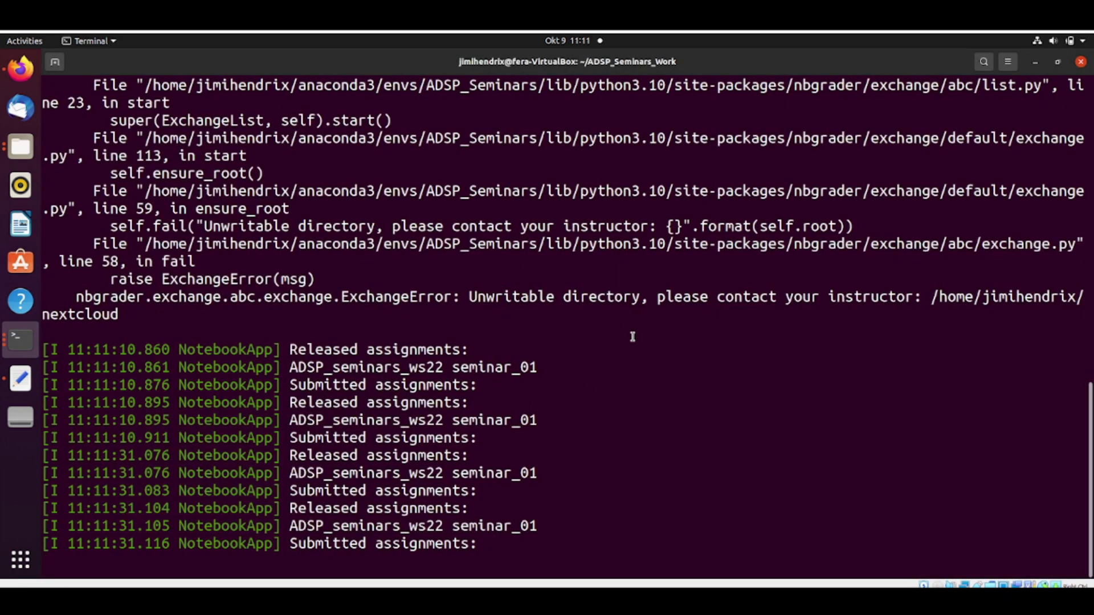
key(alt+grave)
drag(277, 95, 359, 155)
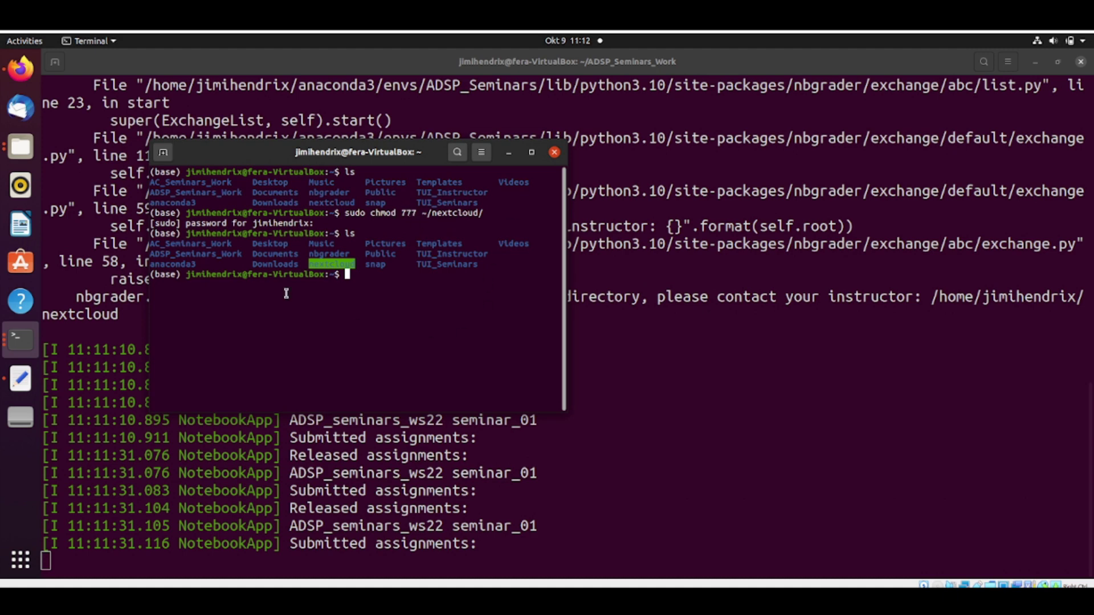
Switch to Jupyter in Firefox and fetch the released assignment seminar_01 of the course ADSP_seminars_ws22
click(21, 69)
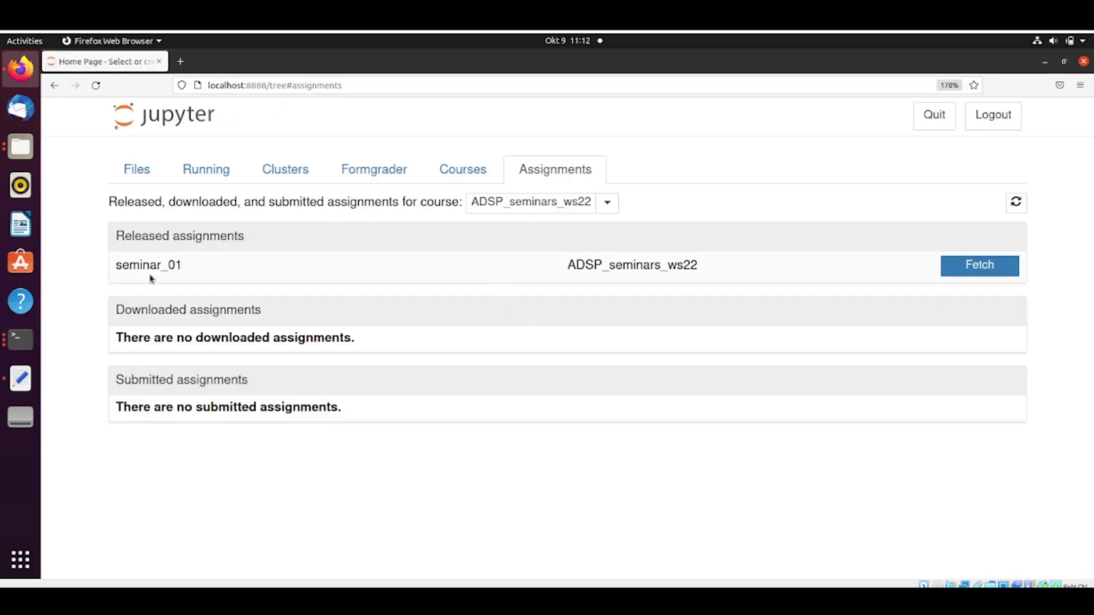
click(1007, 266)
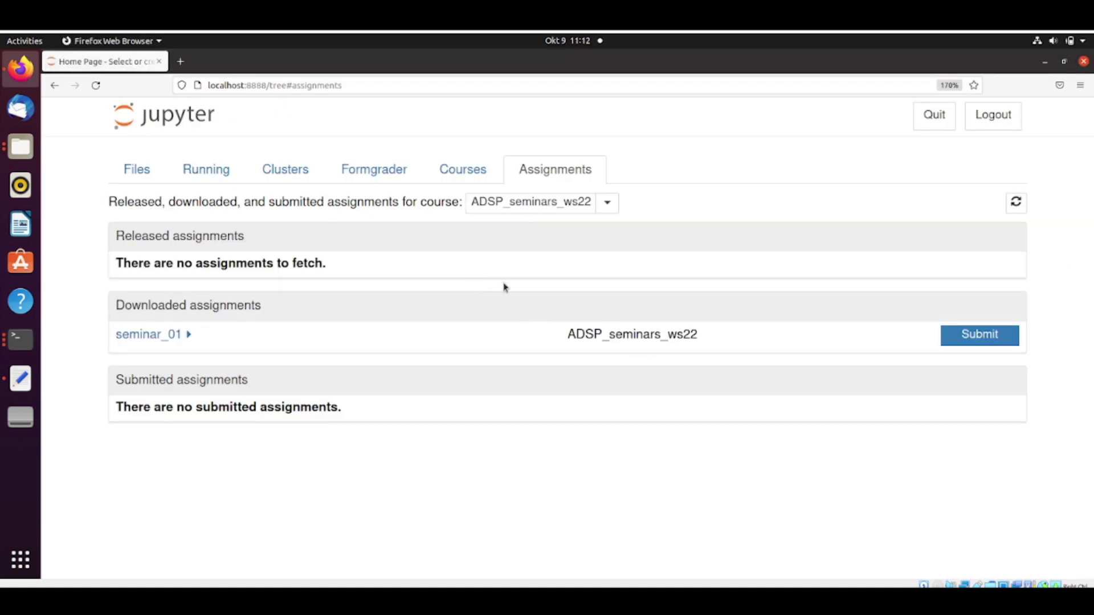
Switch to the file manager and open the seminar_01 folder inside ADSP_Seminars_Work to check the fetched files
click(23, 147)
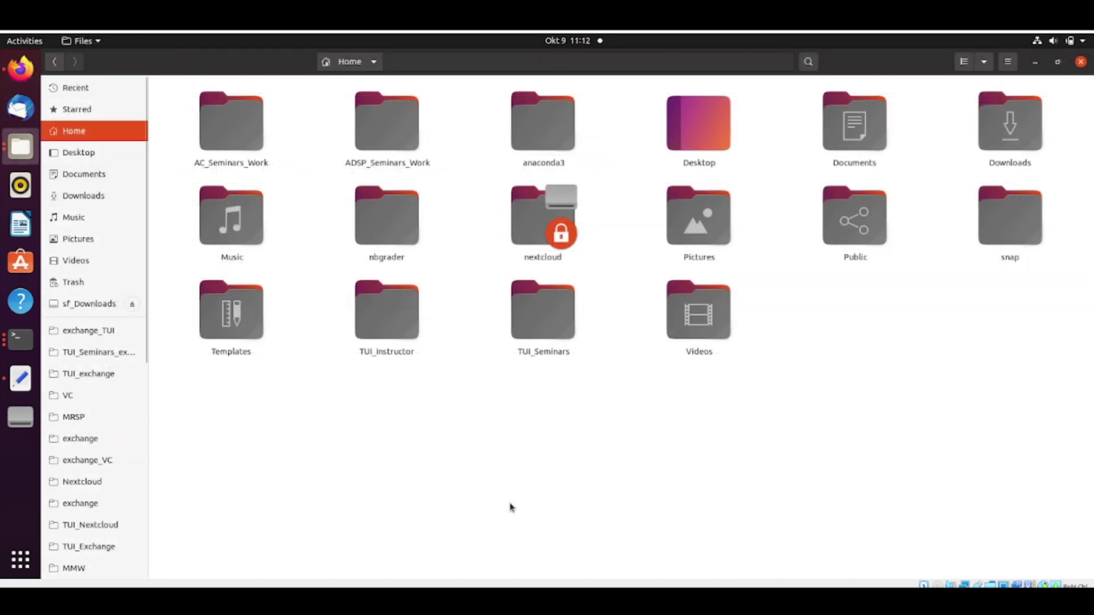
double_click(380, 116)
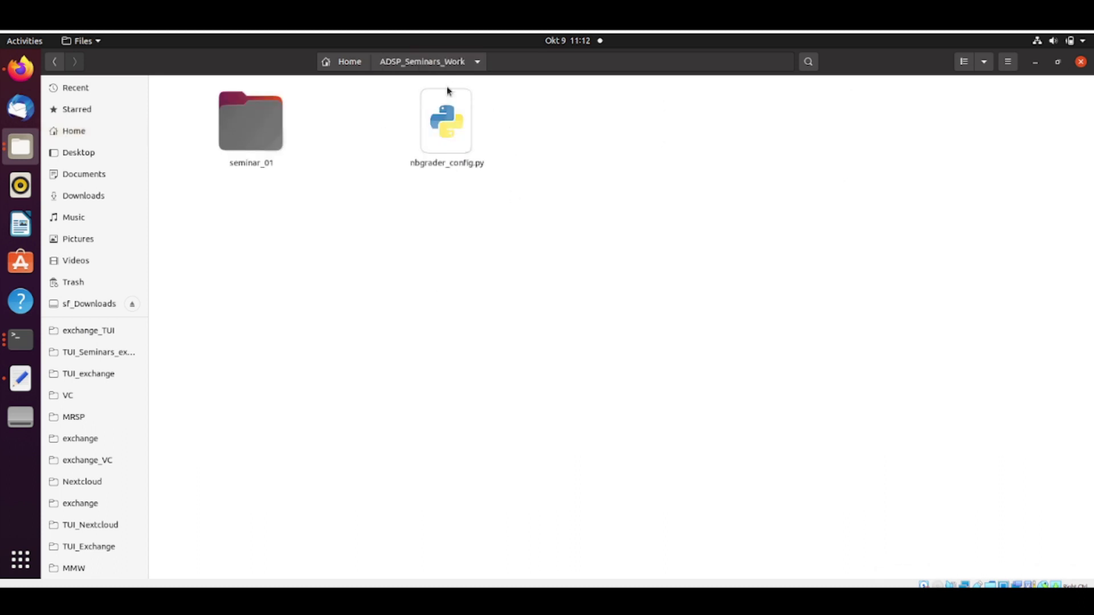
double_click(254, 130)
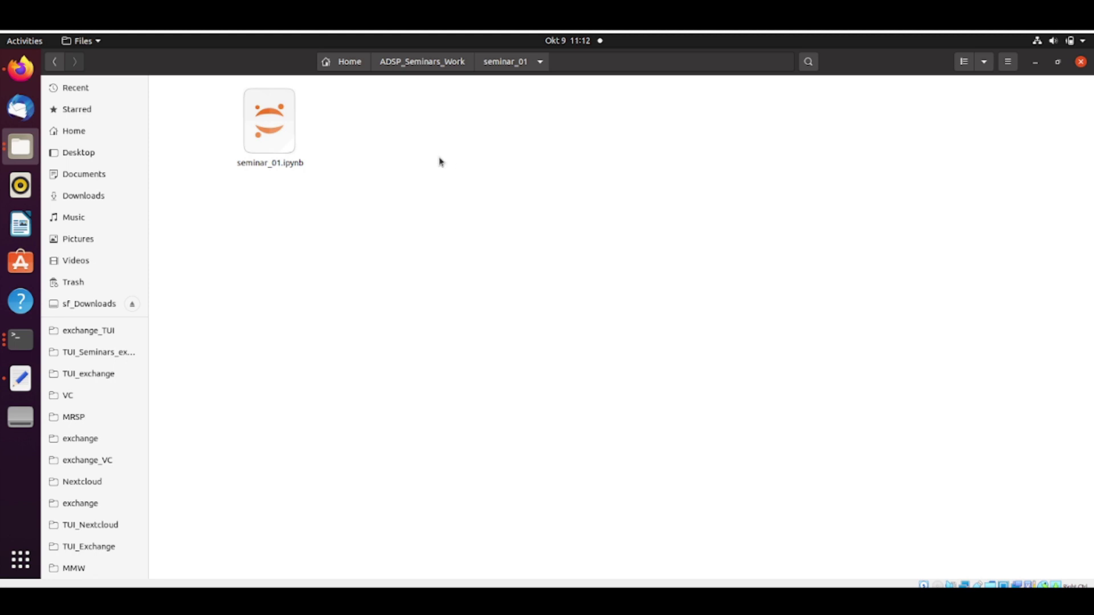
Return to Jupyter in Firefox, expand the downloaded assignment seminar_01, and open its notebook
click(29, 74)
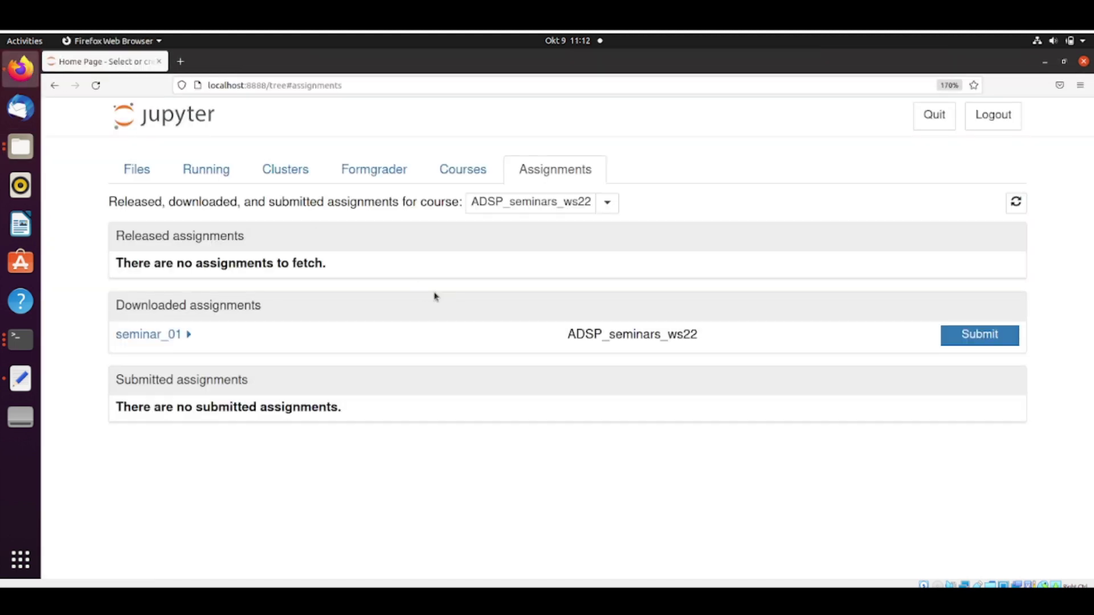
click(152, 340)
click(178, 366)
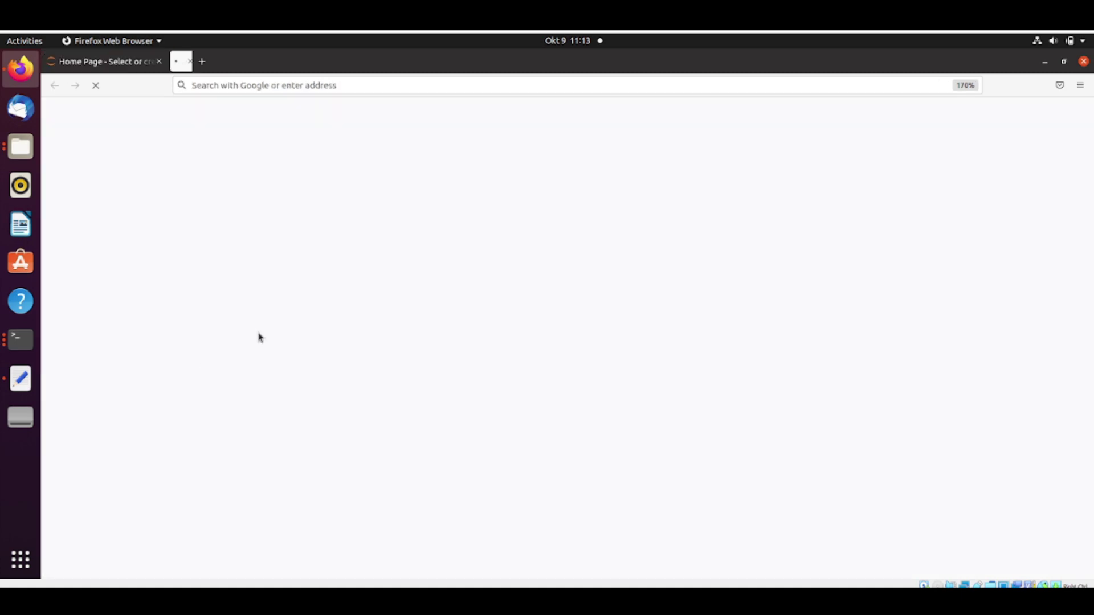